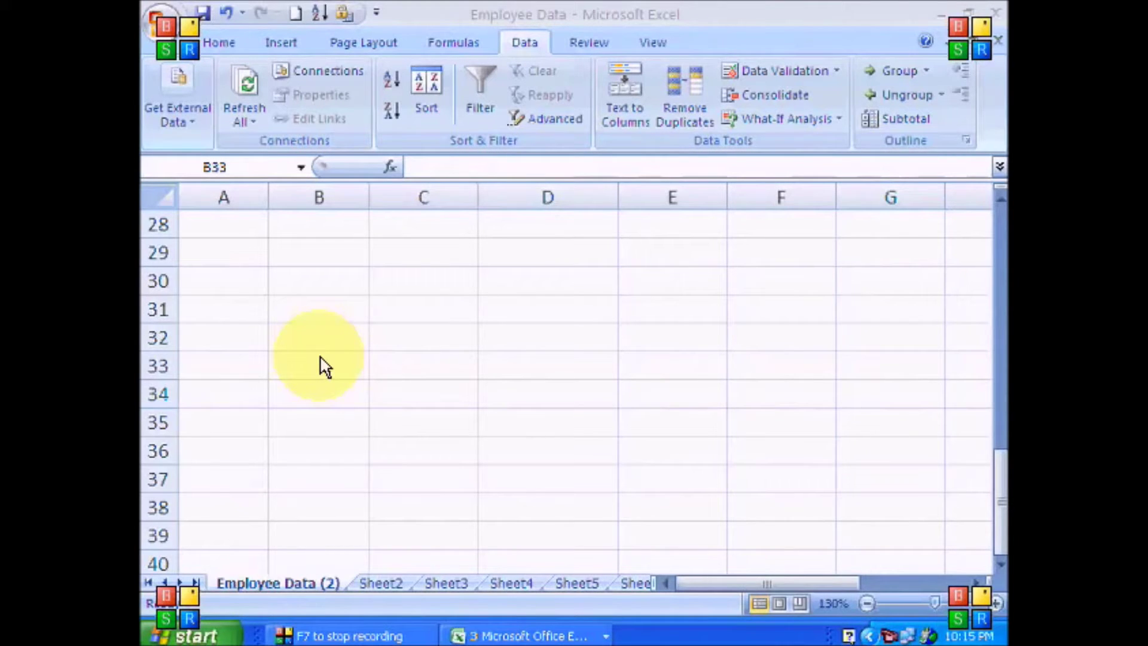
- Enter the label First Value in A30 and the number 1000 in B30 of the Employee Data (2) sheet
left_click(291, 273)
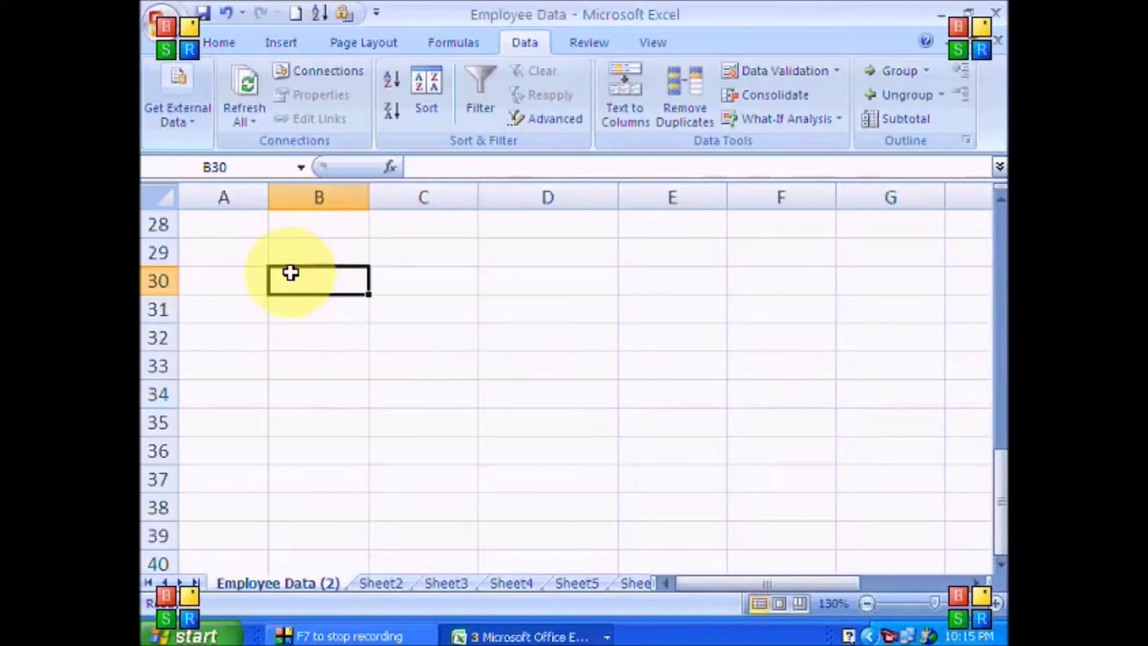
key("Left")
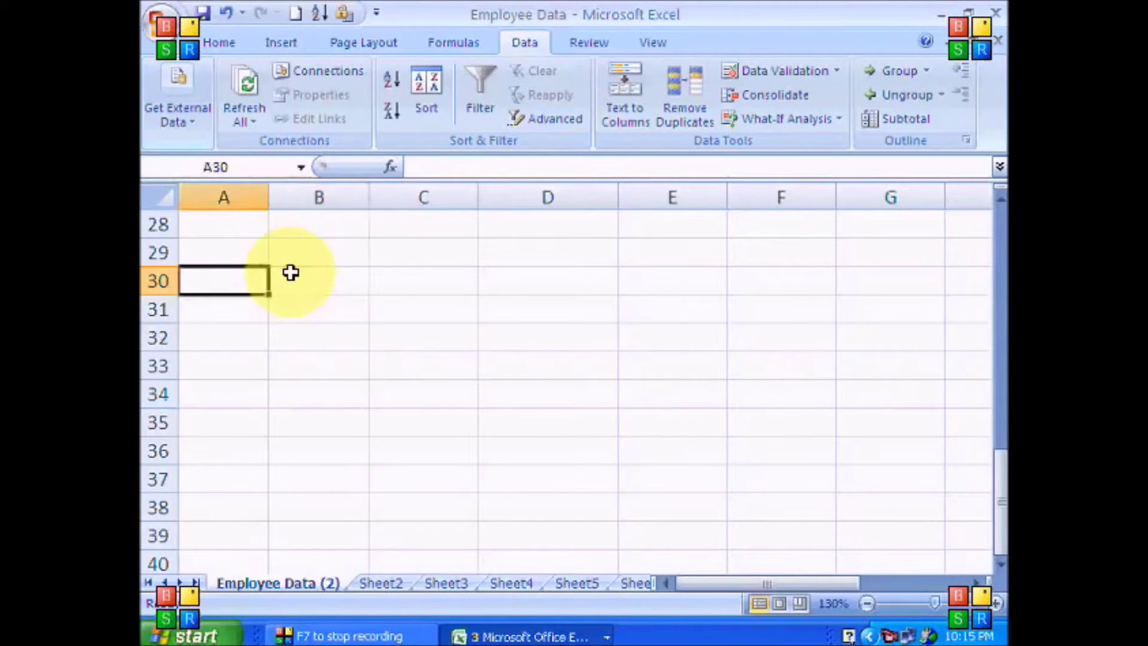
type("Fi")
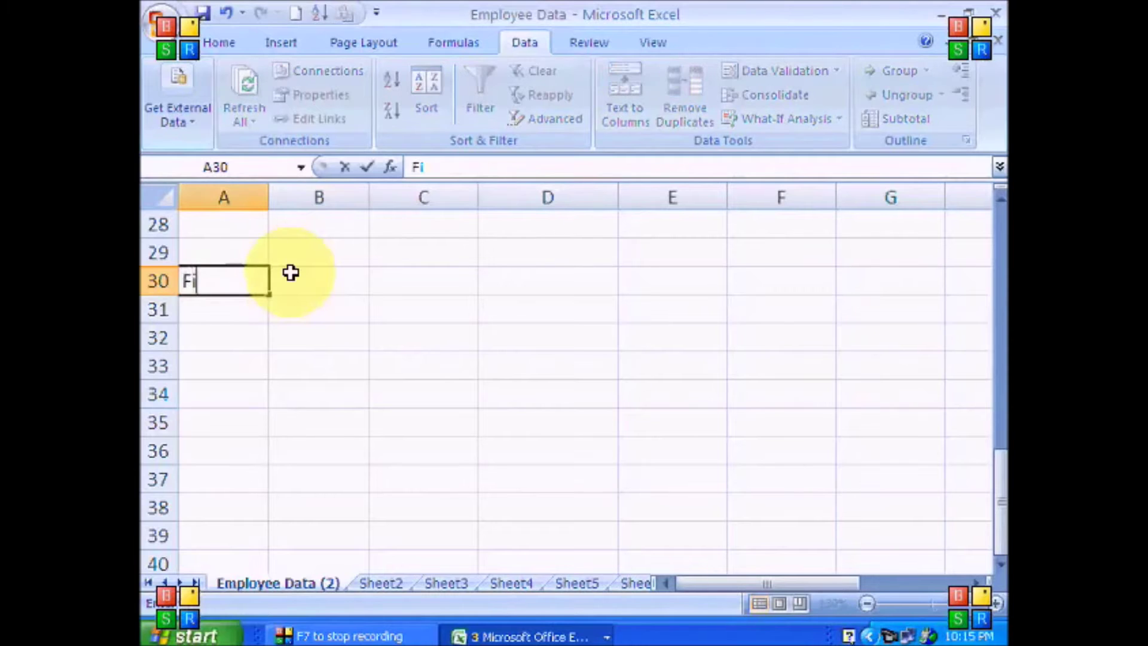
type("rst Value")
key("Tab")
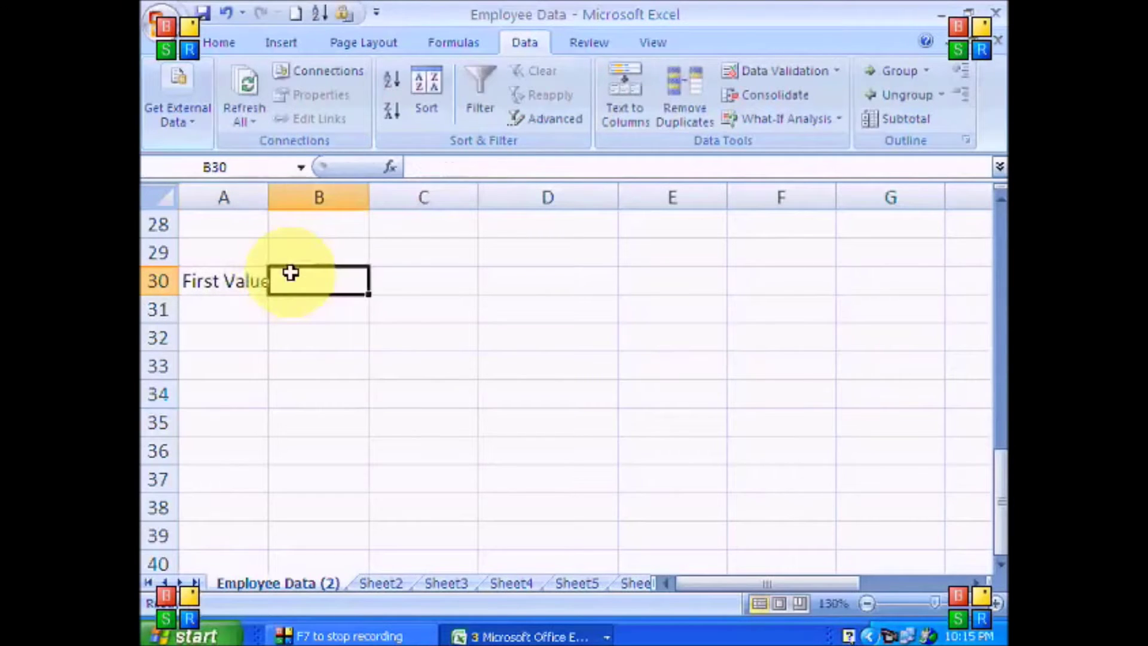
type("1000")
key("Return")
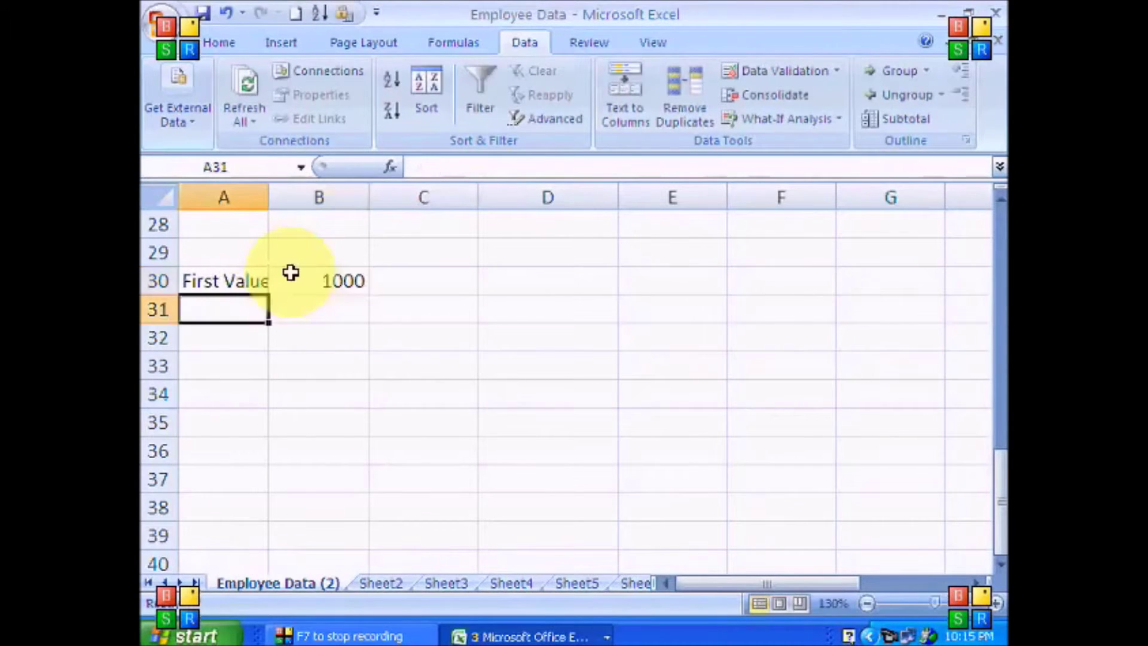
- Enter the label Second Value in A15 and the number 2000 in B15 of Sheet2
key("ctrl+Page_Down")
key("Left")
key("Left")
key("Left")
key("Down")
type("Second Value")
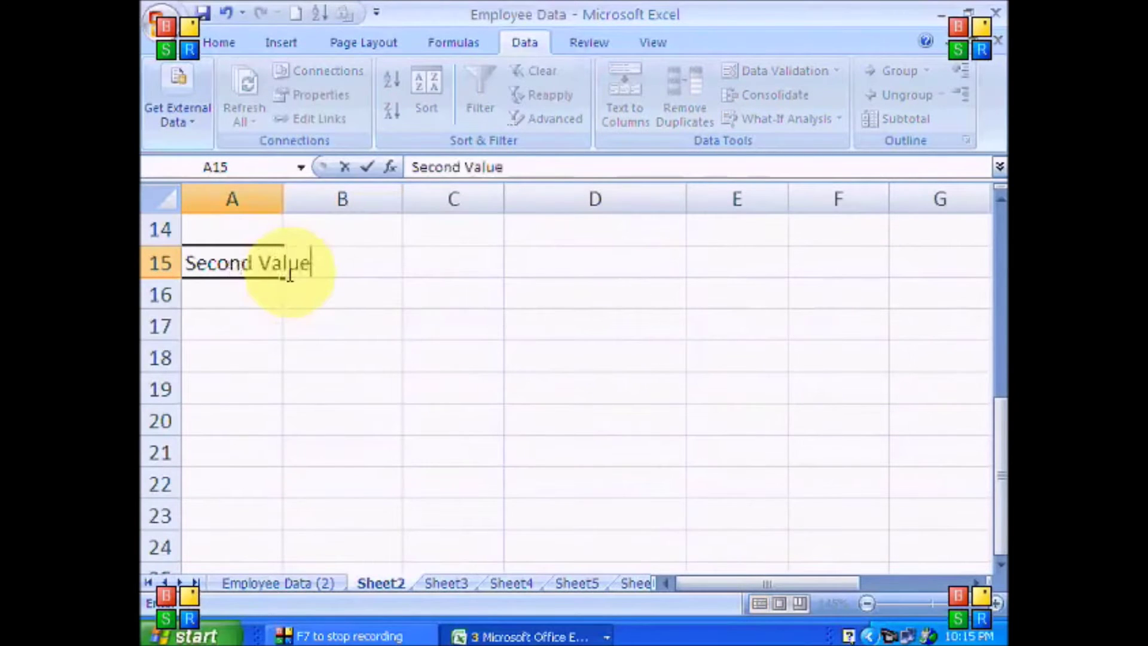
key("Tab")
key("ctrl+Page_Down")
key("ctrl+Page_Up")
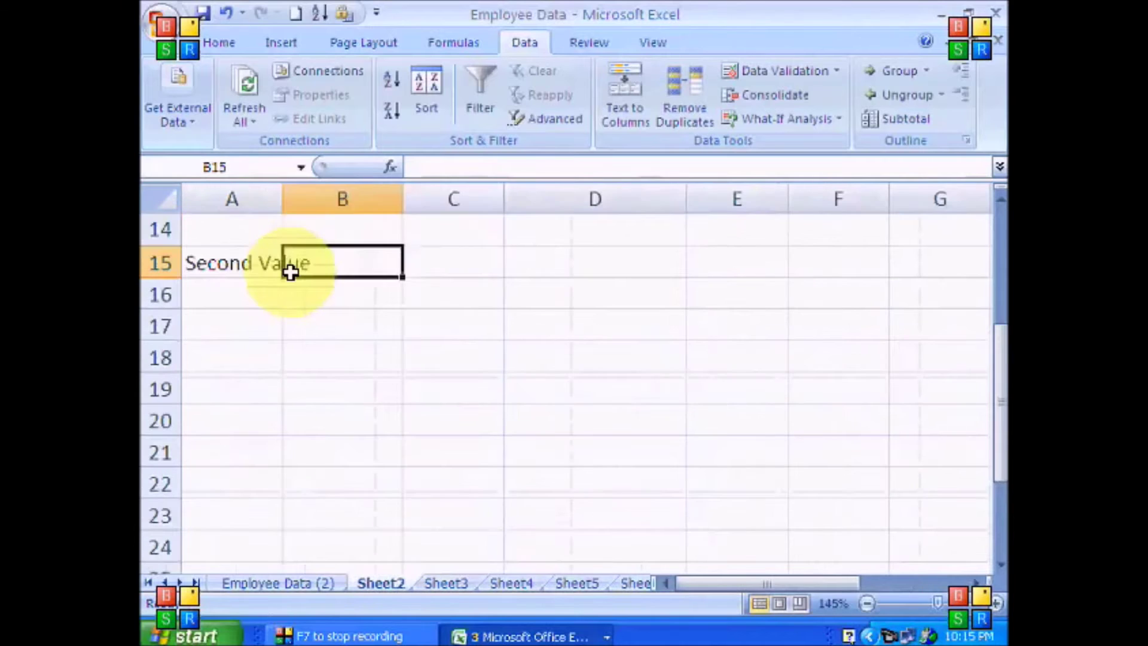
type("2000")
key("Return")
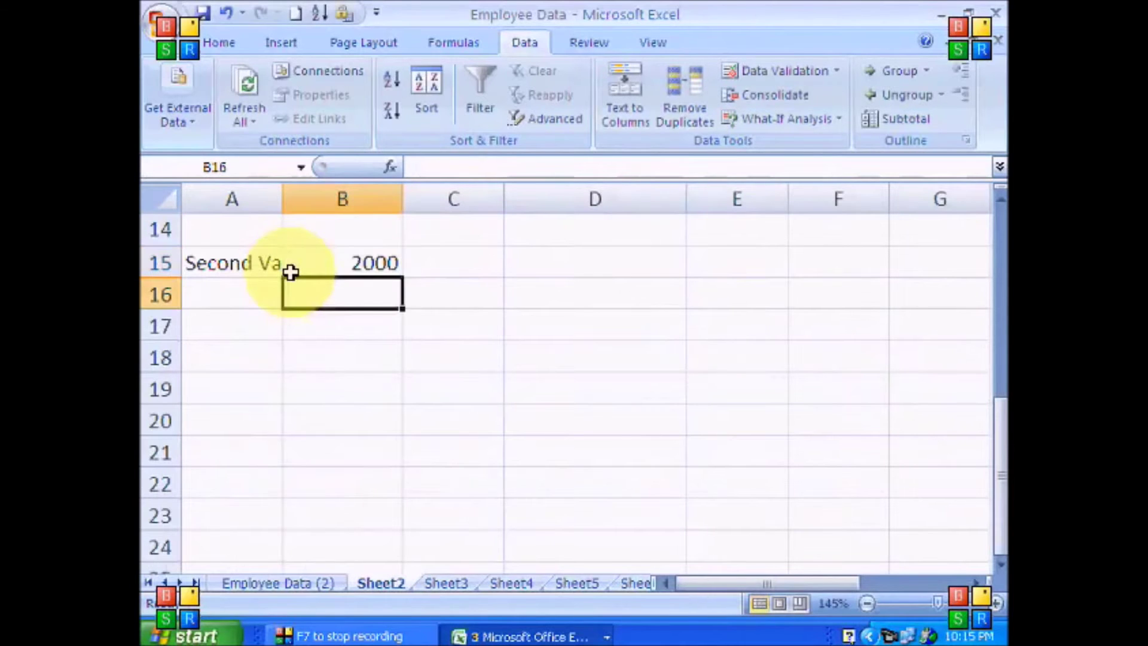
- Enter the label Total in cell A1 of Sheet3
key("Page_Down")
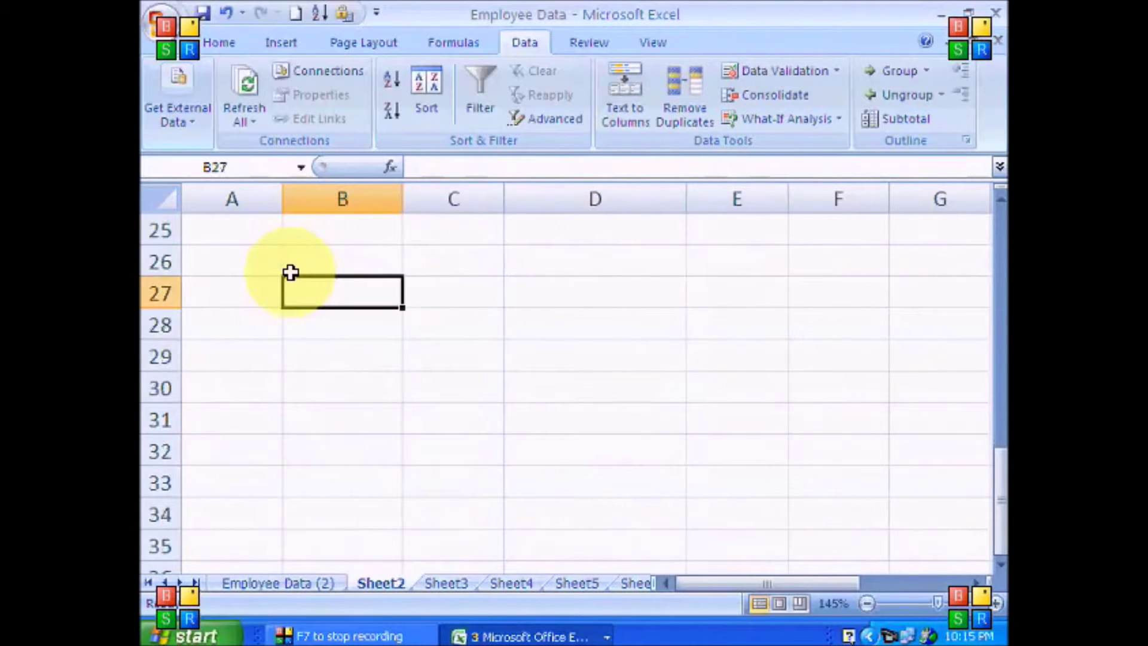
key("ctrl+Page_Down")
key("ctrl+Page_Up")
key("Page_Up")
key("ctrl+Page_Down")
key("Left")
key("Left")
key("Left")
type("Total")
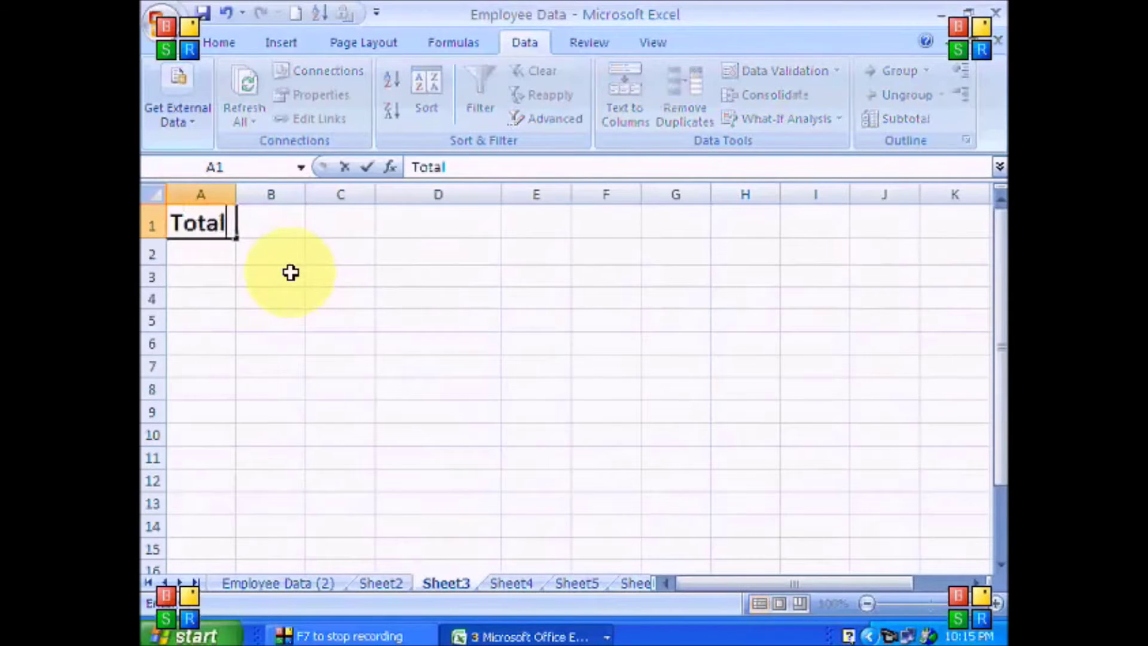
key("Tab")
- Enter a formula in B1 of Sheet3 that adds B30 of Employee Data (2) and B15 of Sheet2
scroll(290, 272, "up", 1)
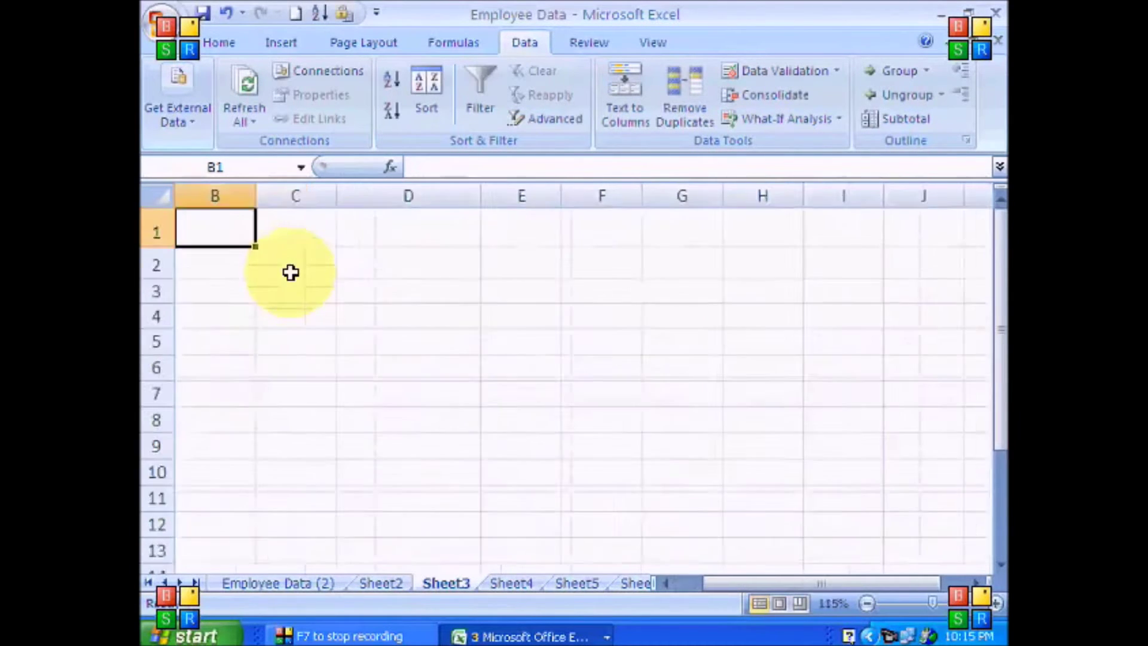
scroll(290, 273, "up", 1)
key("Left")
key("Right")
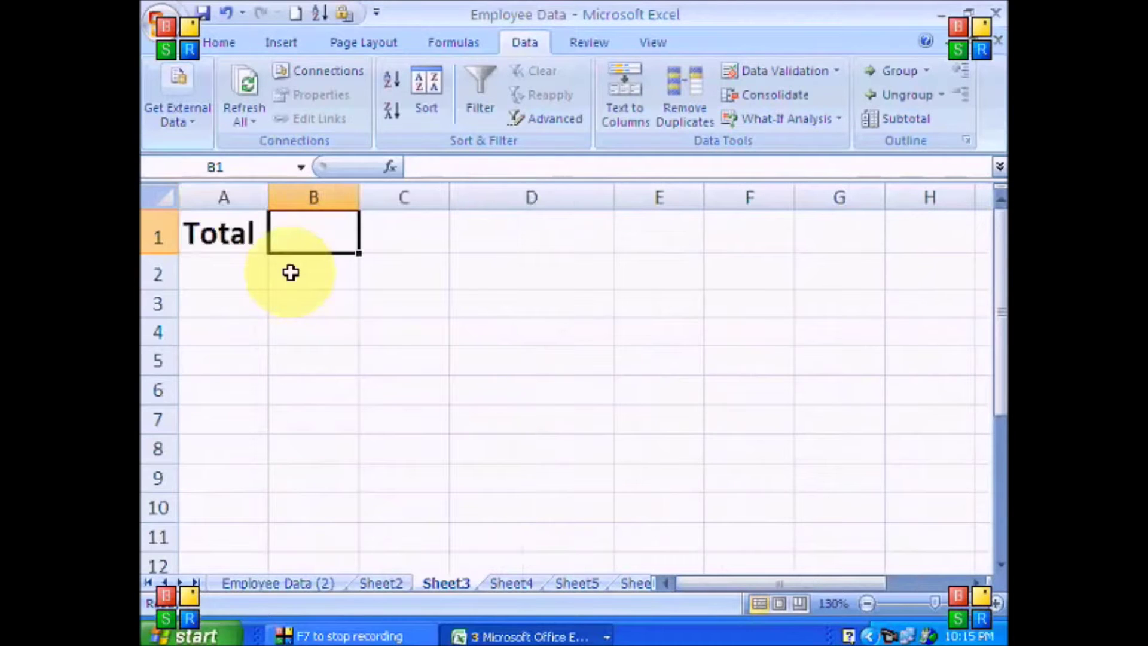
type("=")
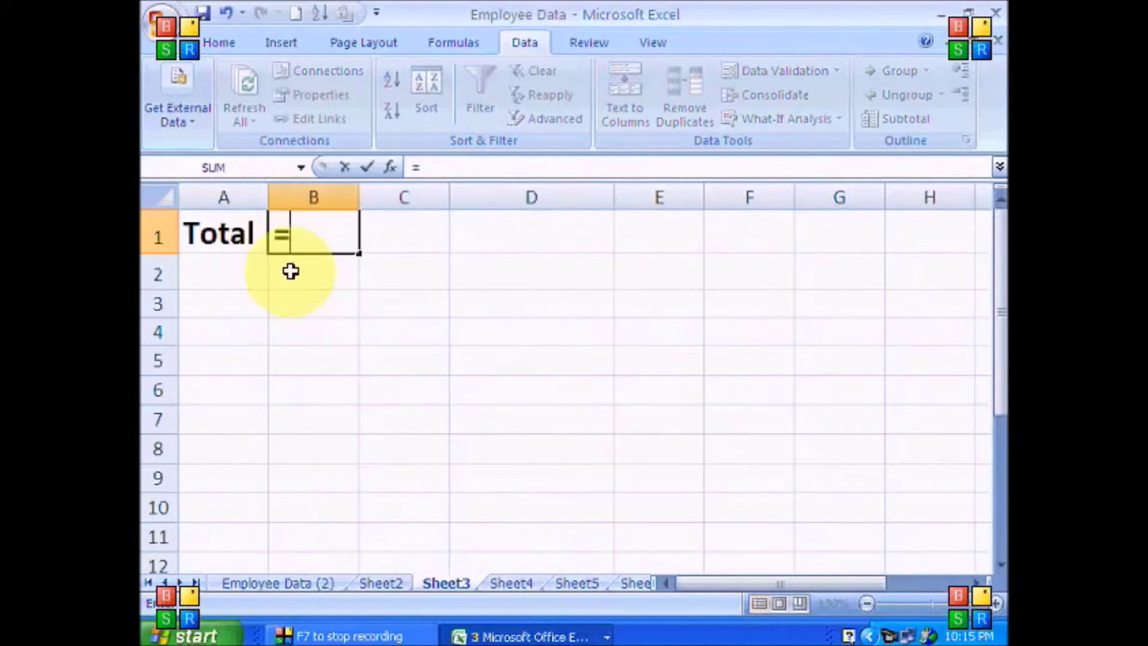
left_click(321, 581)
left_click(328, 286)
type("+")
left_click(396, 585)
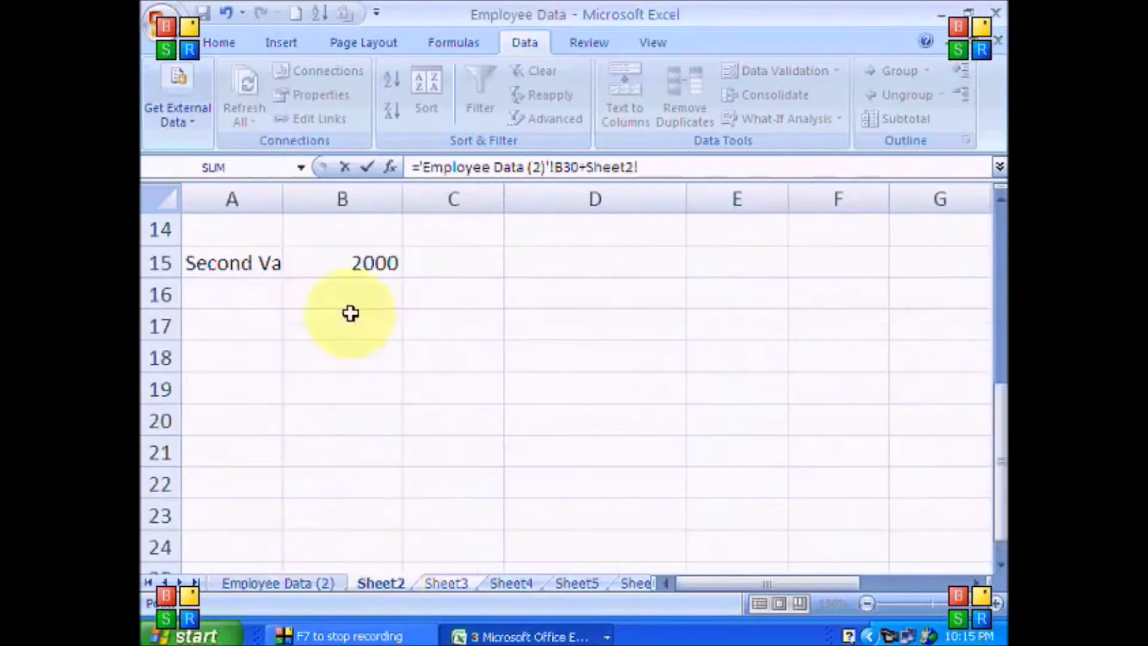
left_click(360, 262)
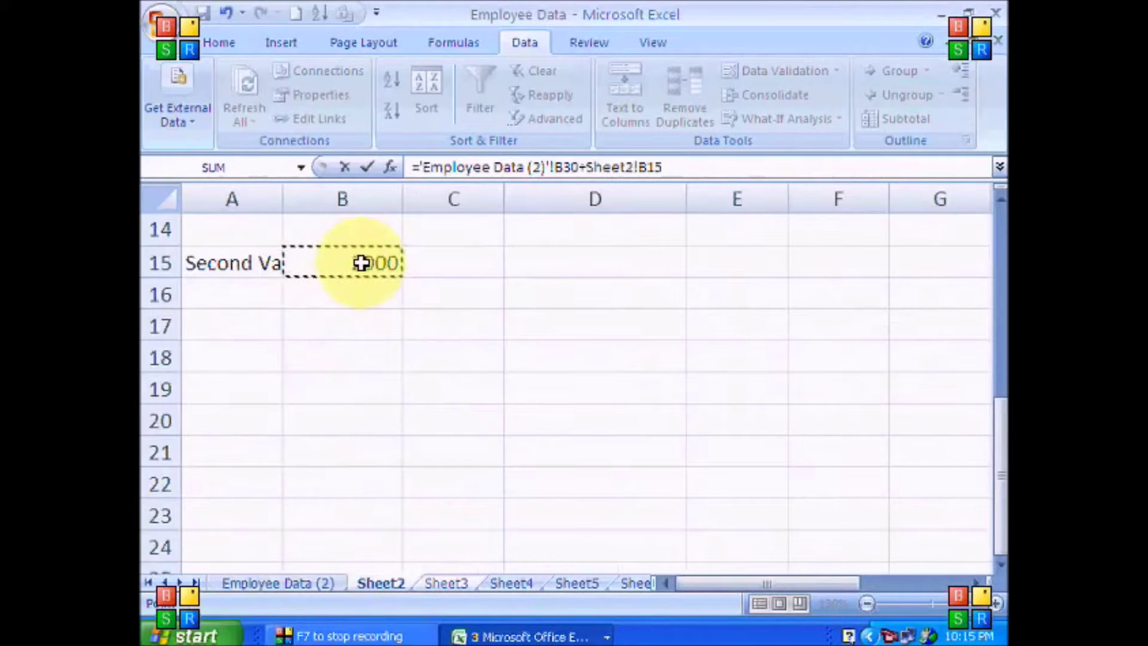
key("Return")
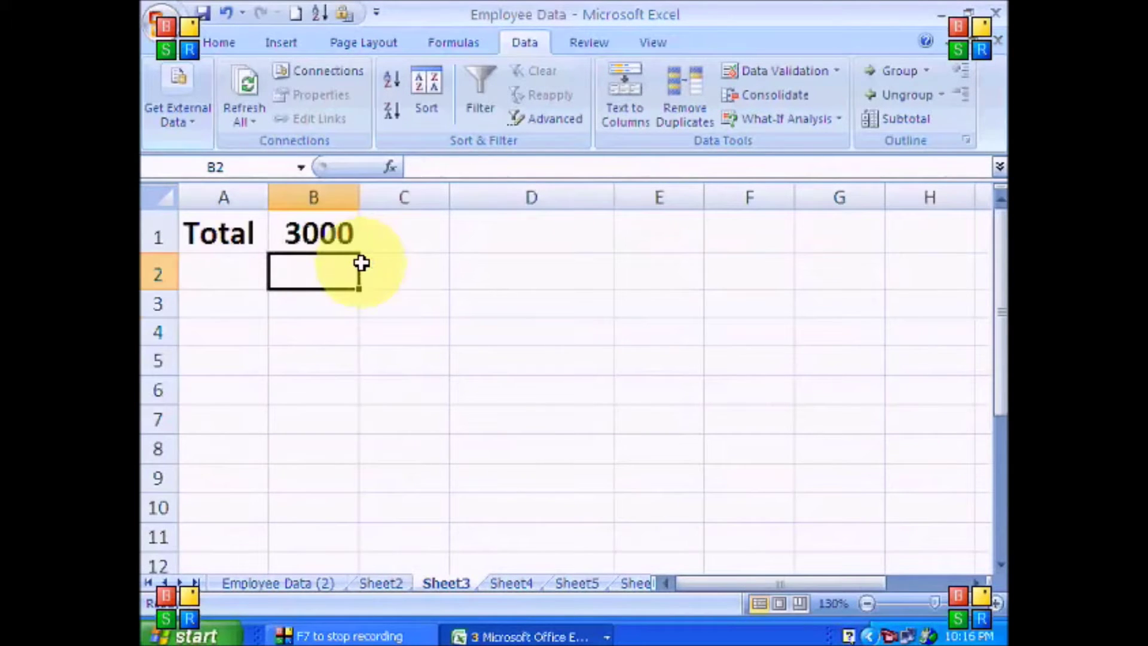
- Enter a second Total label in cell A3 of Sheet3
key("Down")
key("Left")
type("Total")
key("Tab")
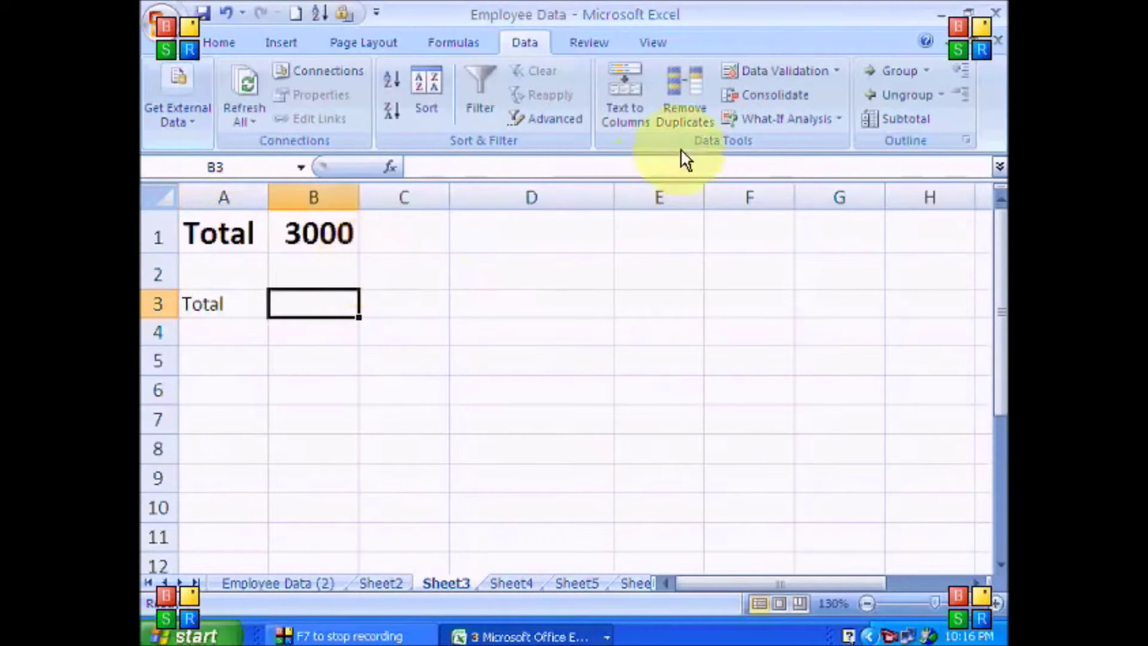
- Start a Sum consolidation in B3 of Sheet3 and add B30 of Employee Data (2) as the first reference
left_click(755, 96)
left_click_drag(568, 51, 712, 56)
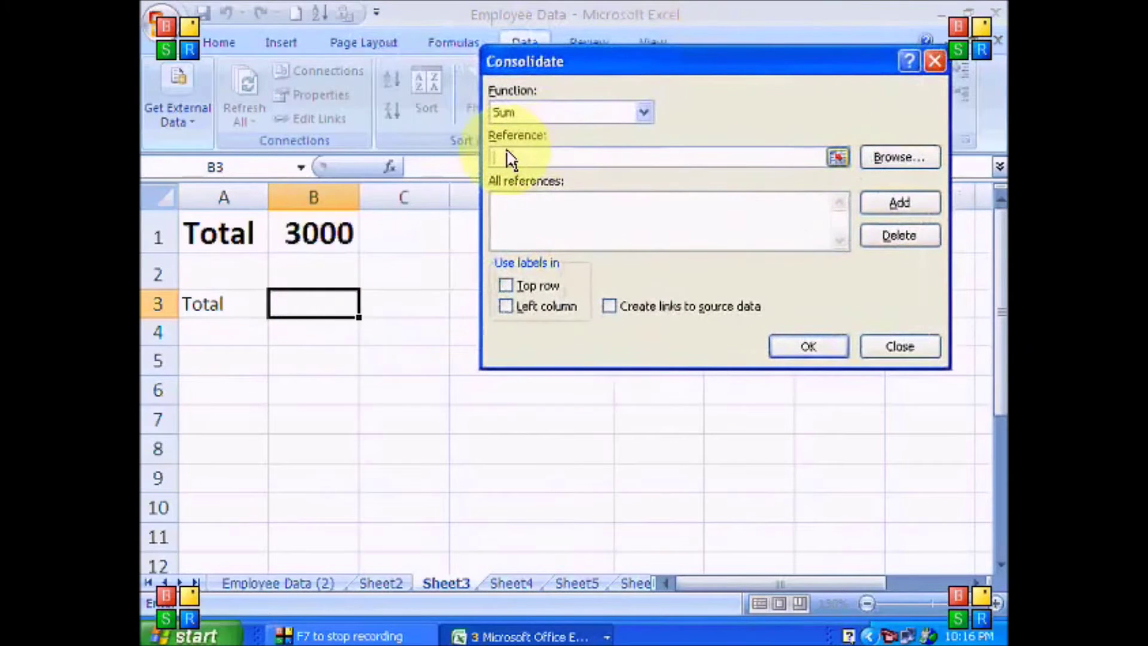
left_click(332, 582)
left_click(347, 284)
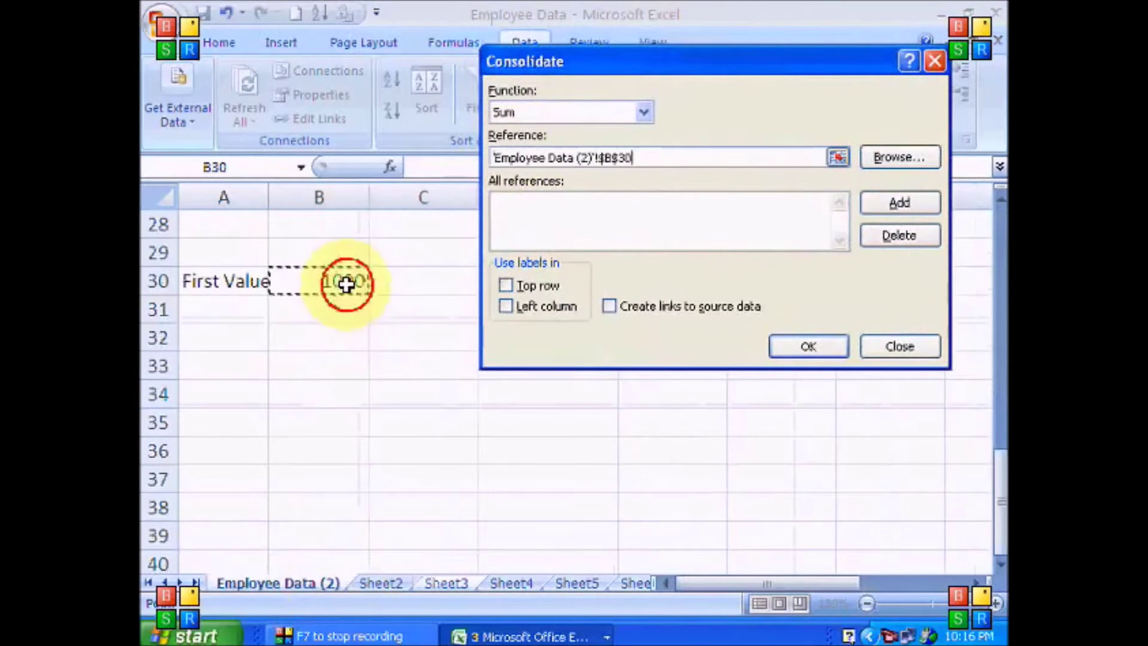
left_click(899, 203)
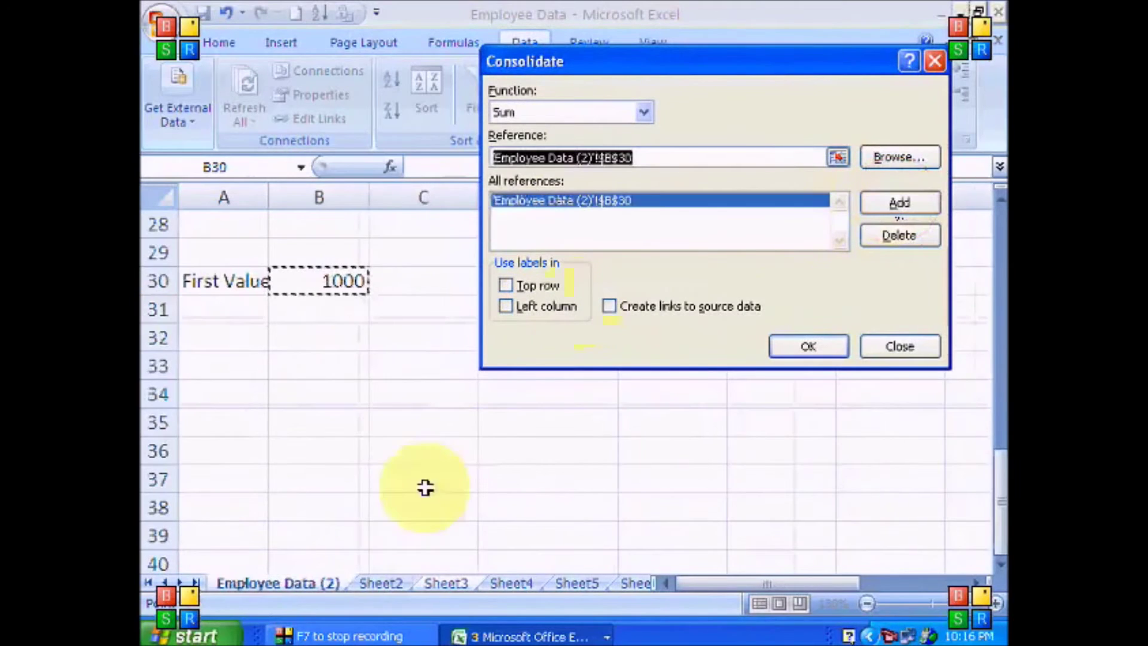
- Add Sheet2 cell B15 as the second reference and run the consolidation with links to the source data
left_click(380, 584)
left_click(384, 264)
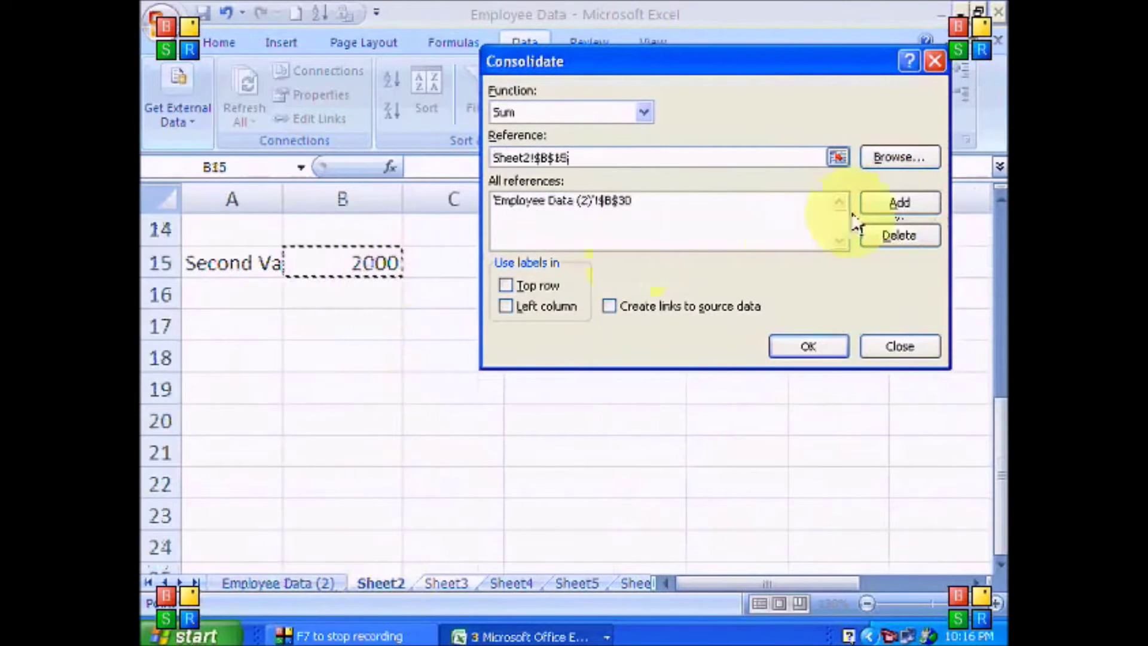
left_click(899, 203)
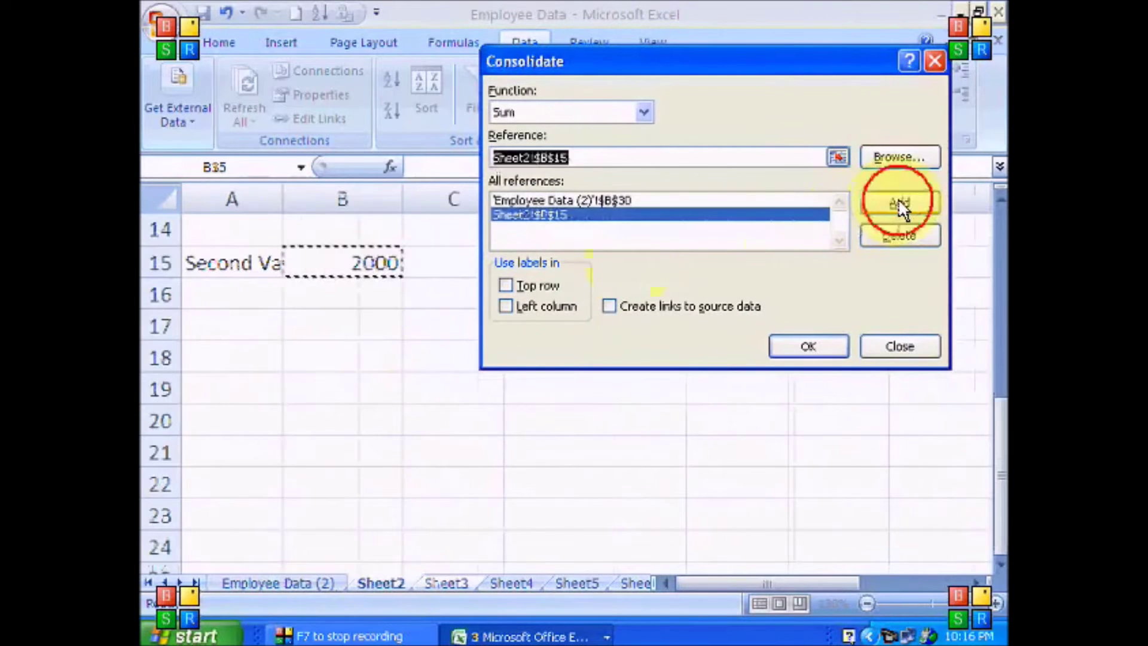
left_click(626, 307)
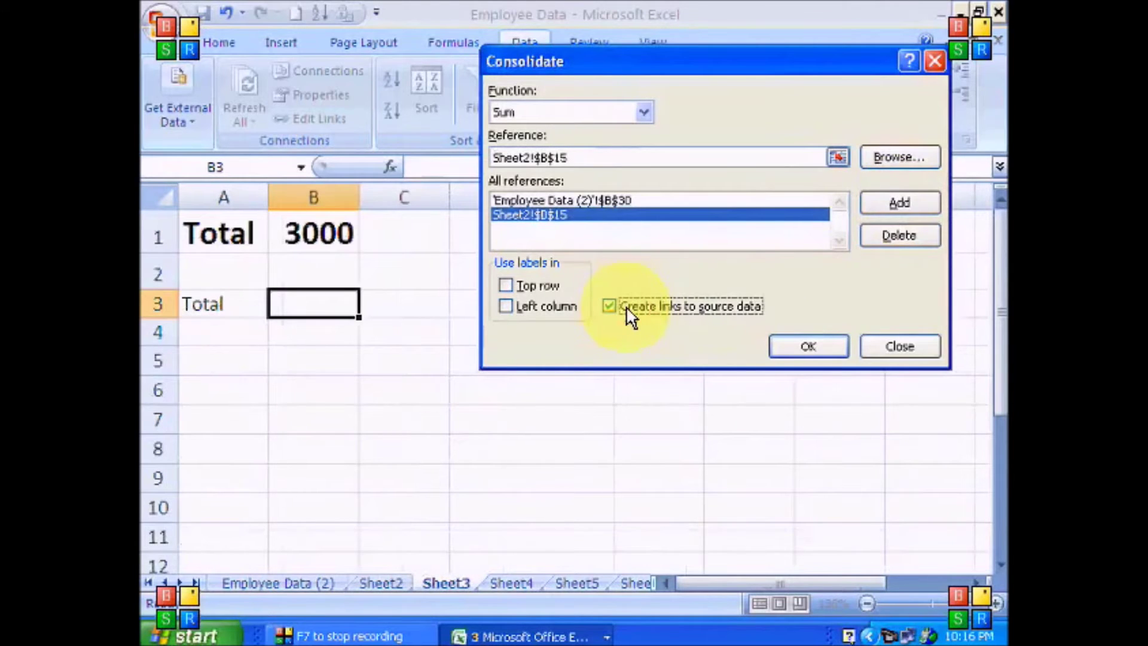
left_click(793, 341)
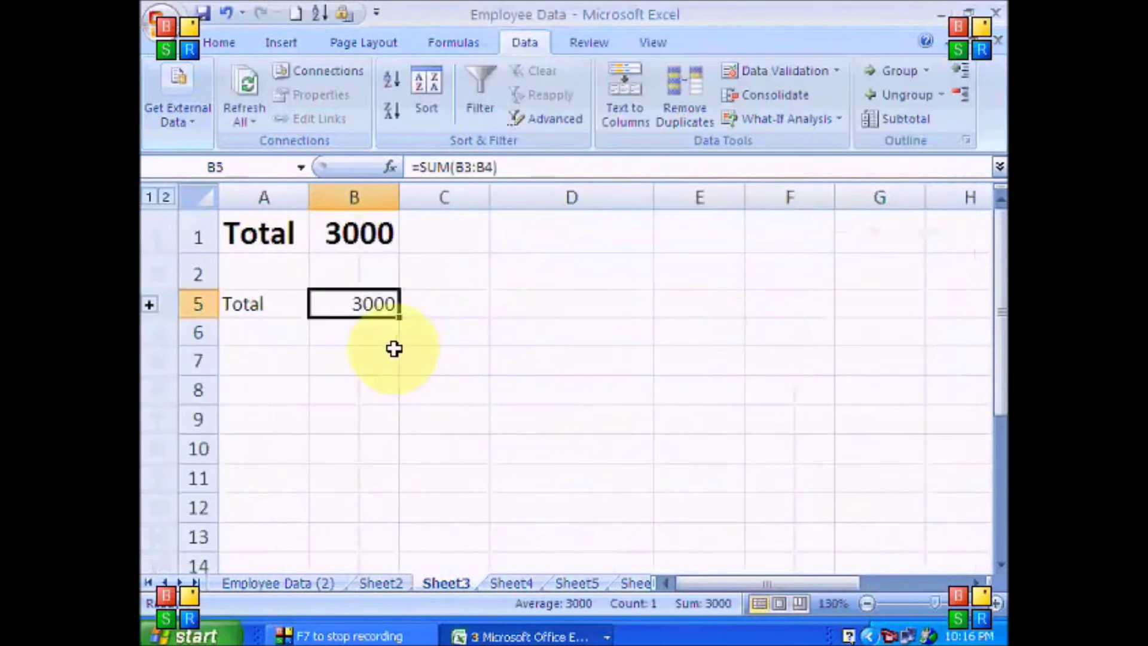
- Set the second value in B15 of Sheet2 to 3000 and return to Sheet3 to check both totals
left_click(368, 586)
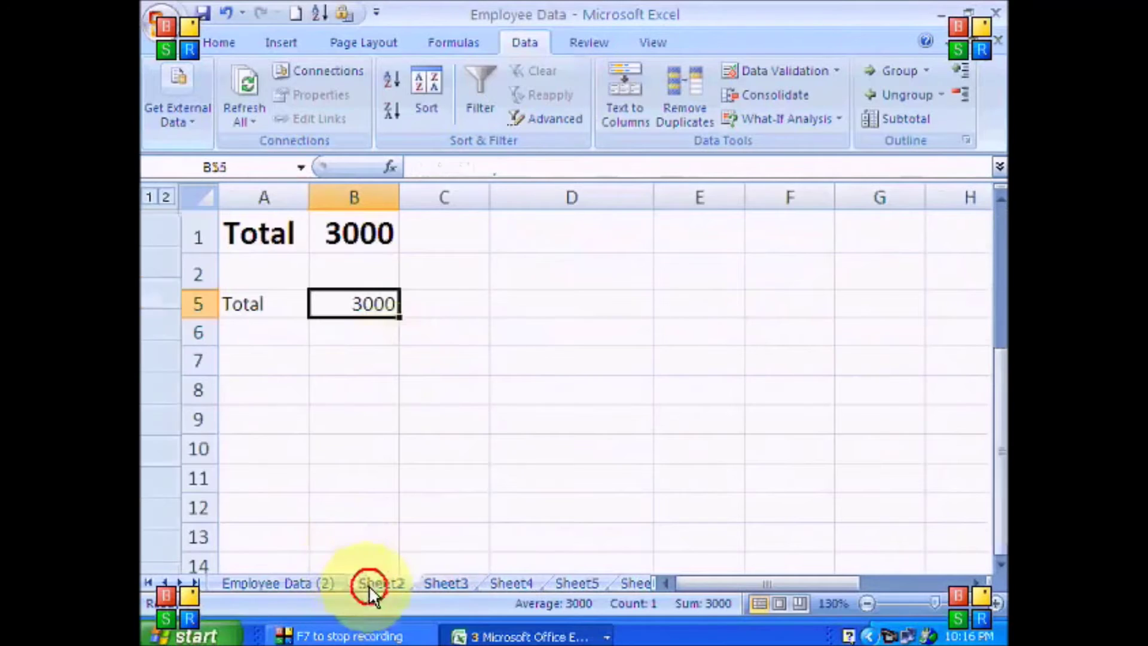
left_click(351, 267)
type("3000")
key("Return")
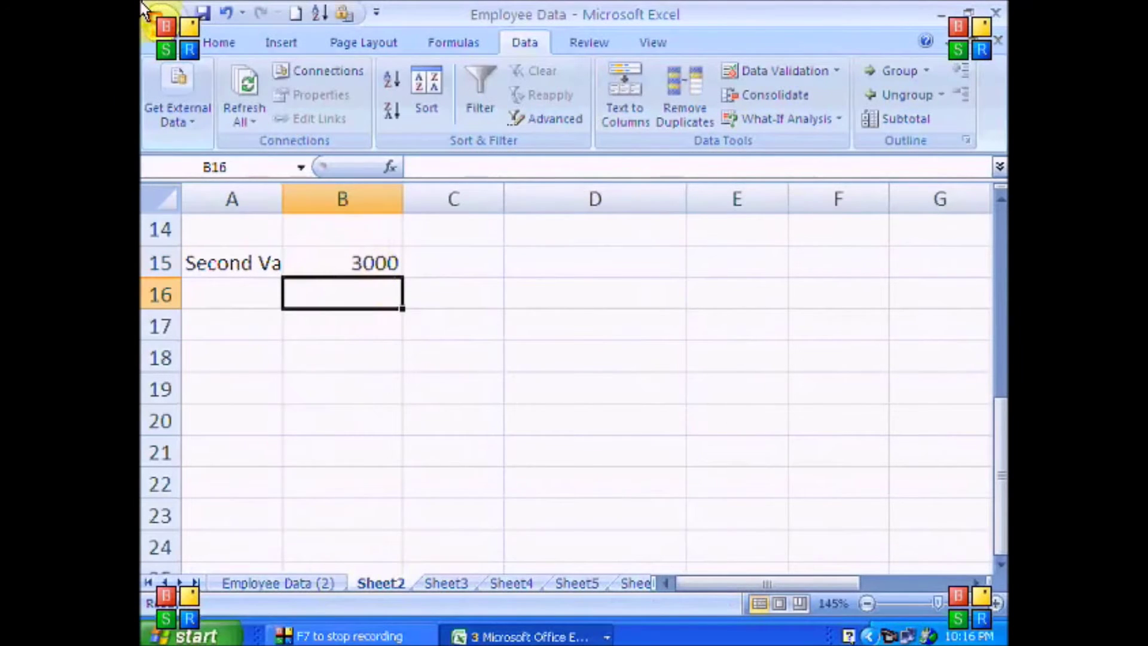
left_click(469, 585)
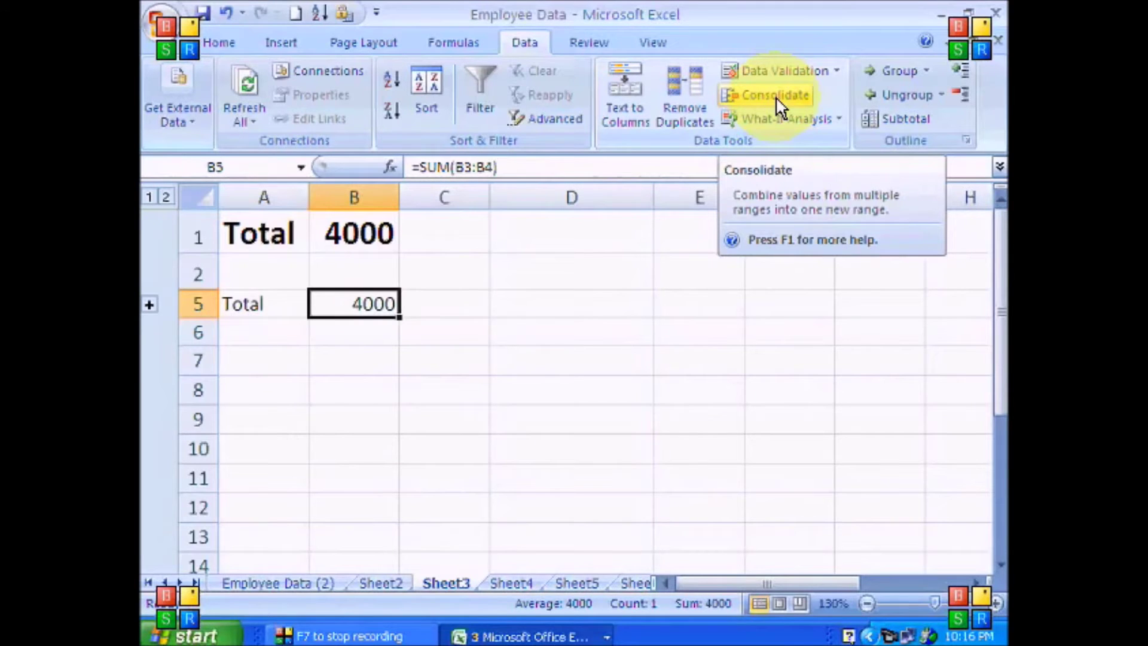
left_click(532, 306)
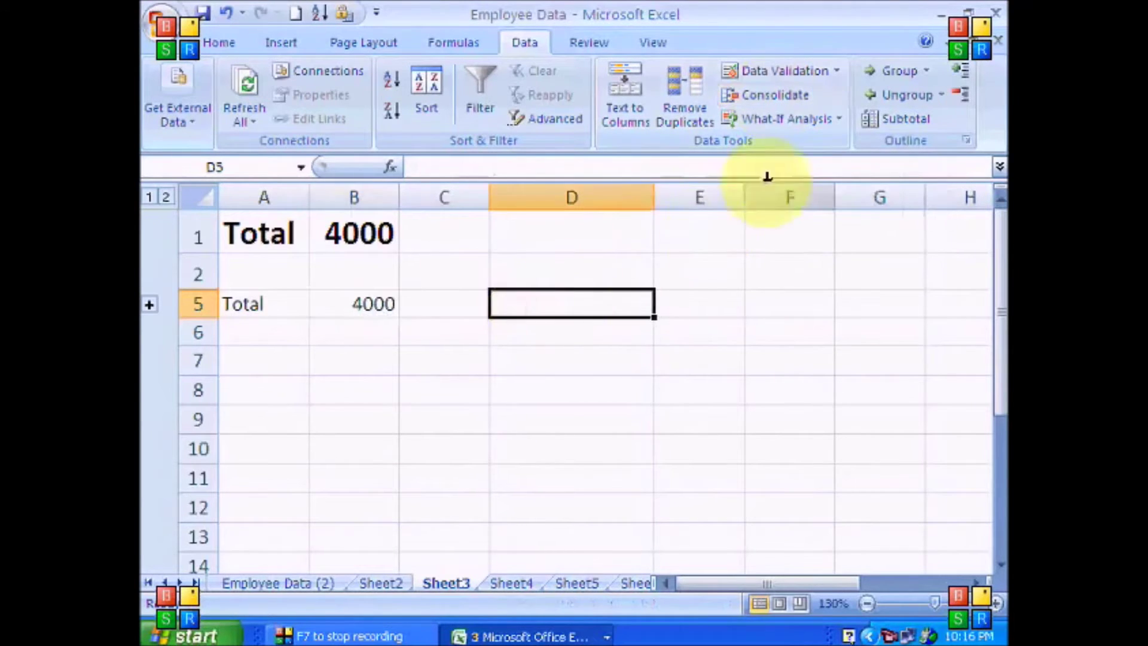
left_click(840, 120)
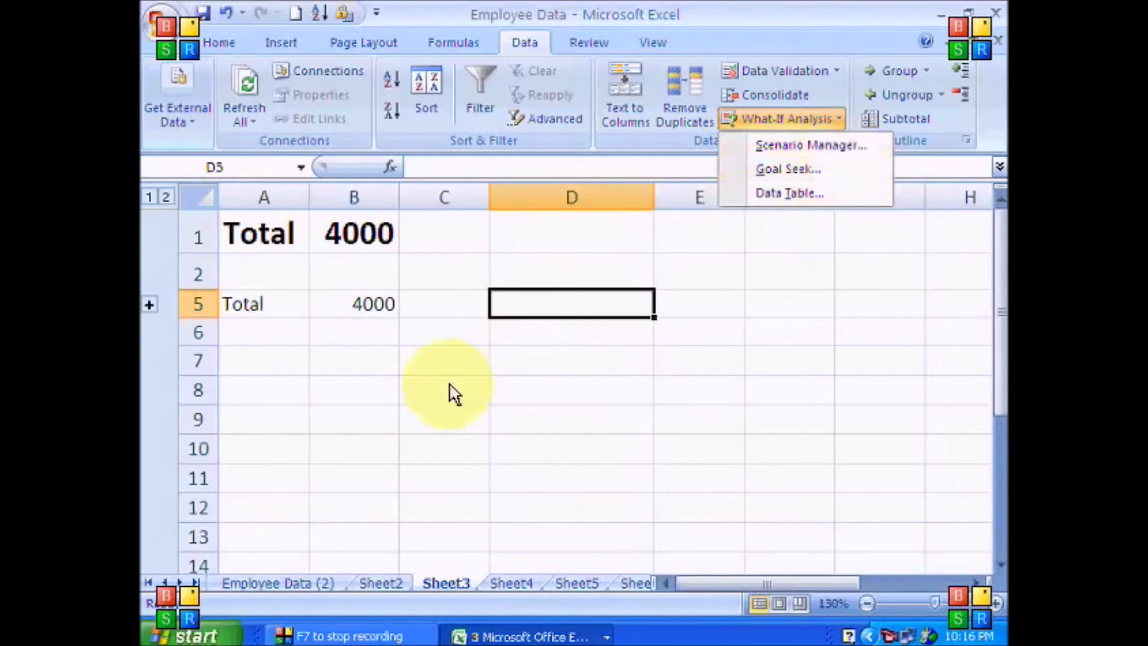
left_click(393, 384)
left_click(392, 384)
scroll(389, 392, "down", 3)
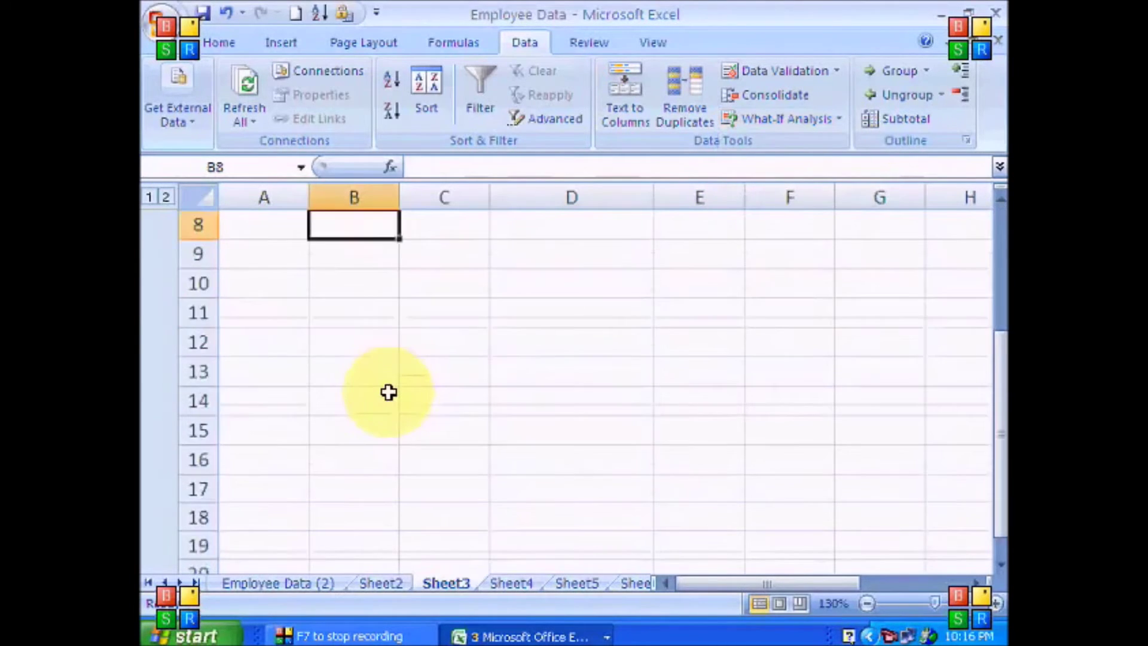
scroll(388, 391, "down", 1)
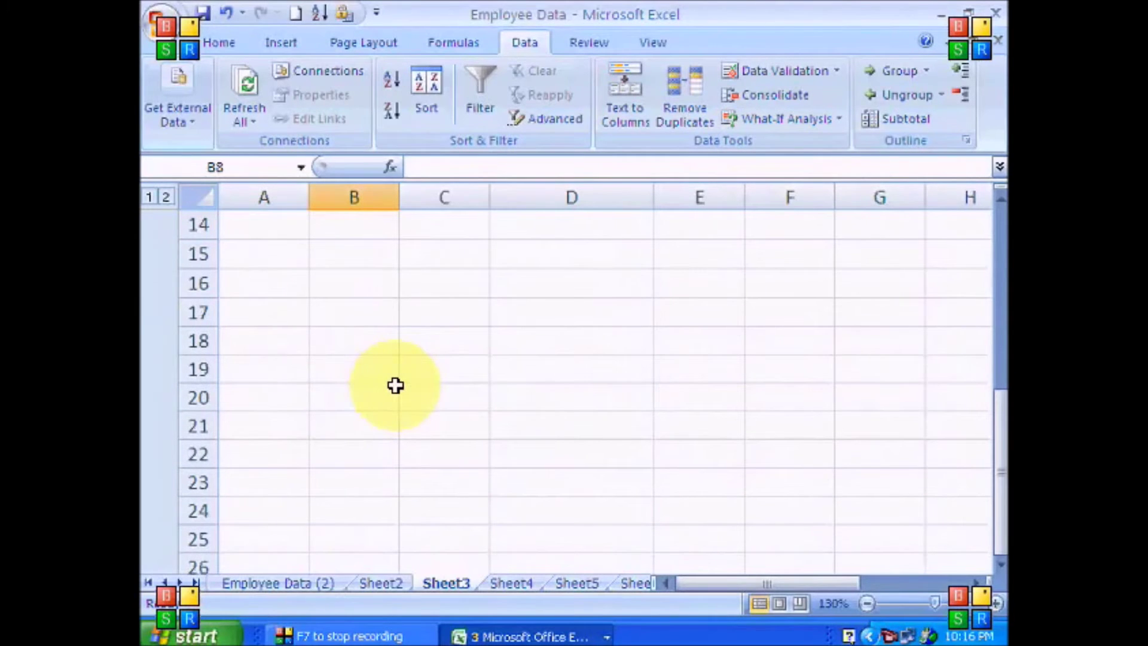
- Enter the month labels Jan, Feb and Mar in cells A1 to A3 of Sheet4
key("ctrl+Page_Down")
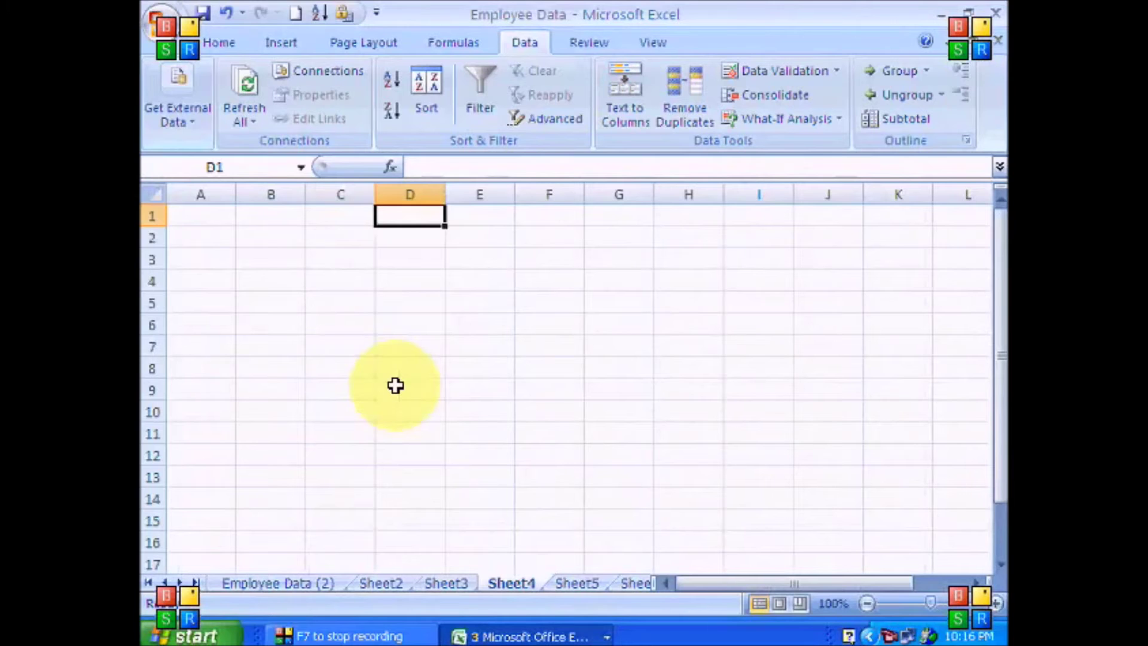
scroll(395, 385, "up", 3)
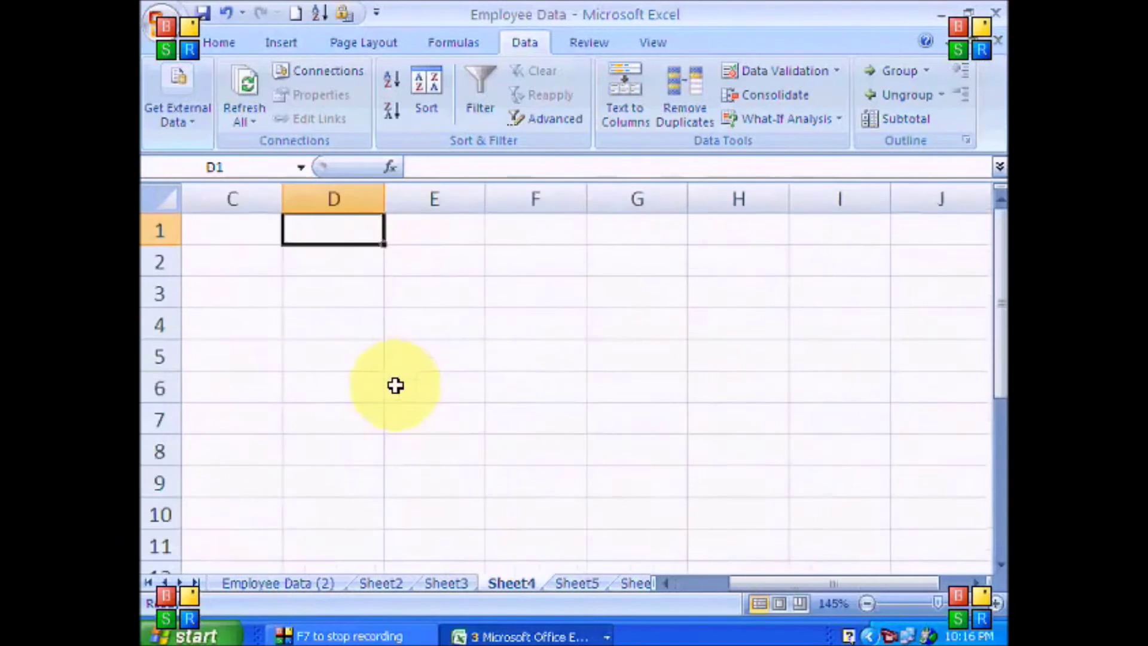
key("Left")
key("Left")
key("Left")
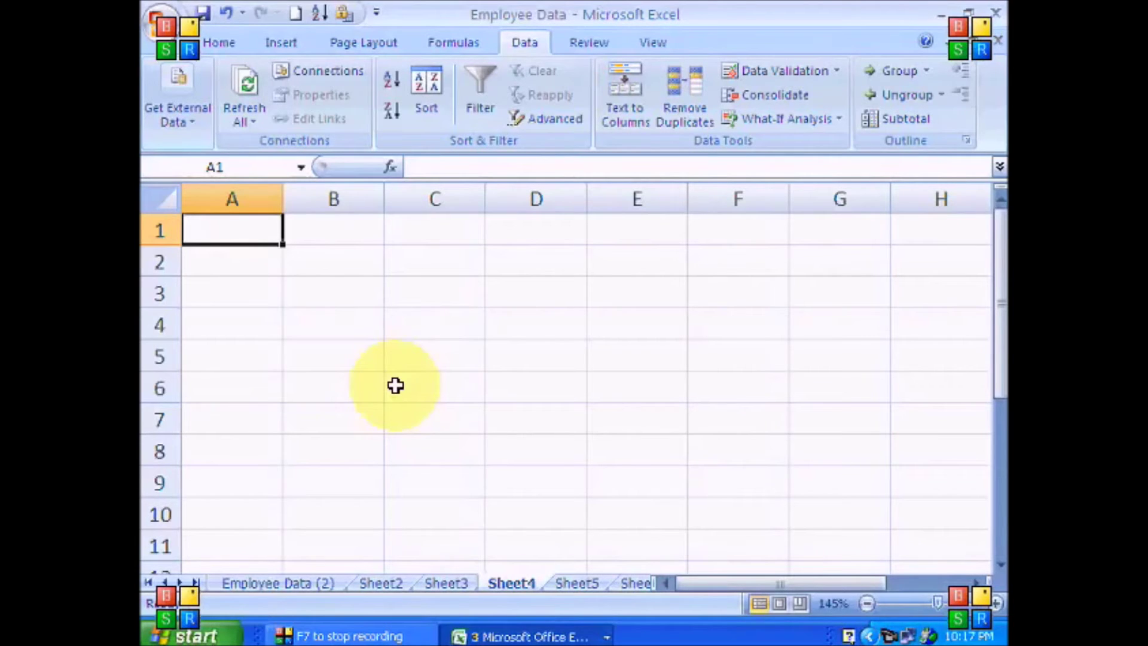
type("Jan")
key("Return")
type("Feb")
key("Return")
type("Mar")
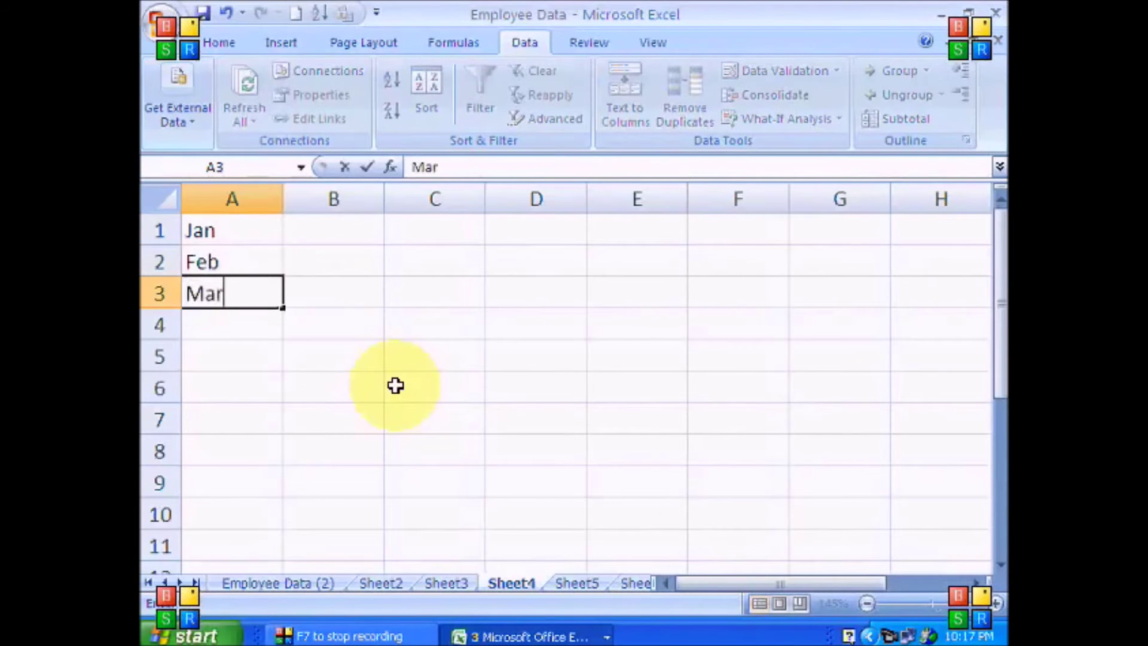
key("Tab")
- Enter 5000, 6000 and 4000 in B1 to B3 as the values for Jan, Feb and Mar
key("Up")
key("Up")
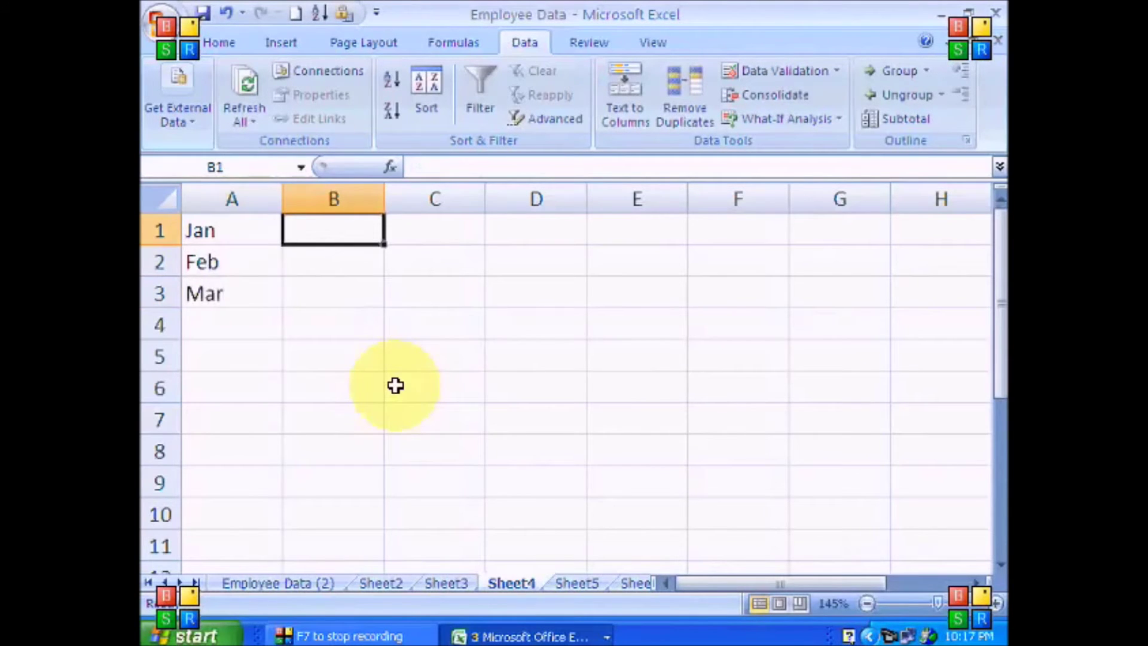
type("5000")
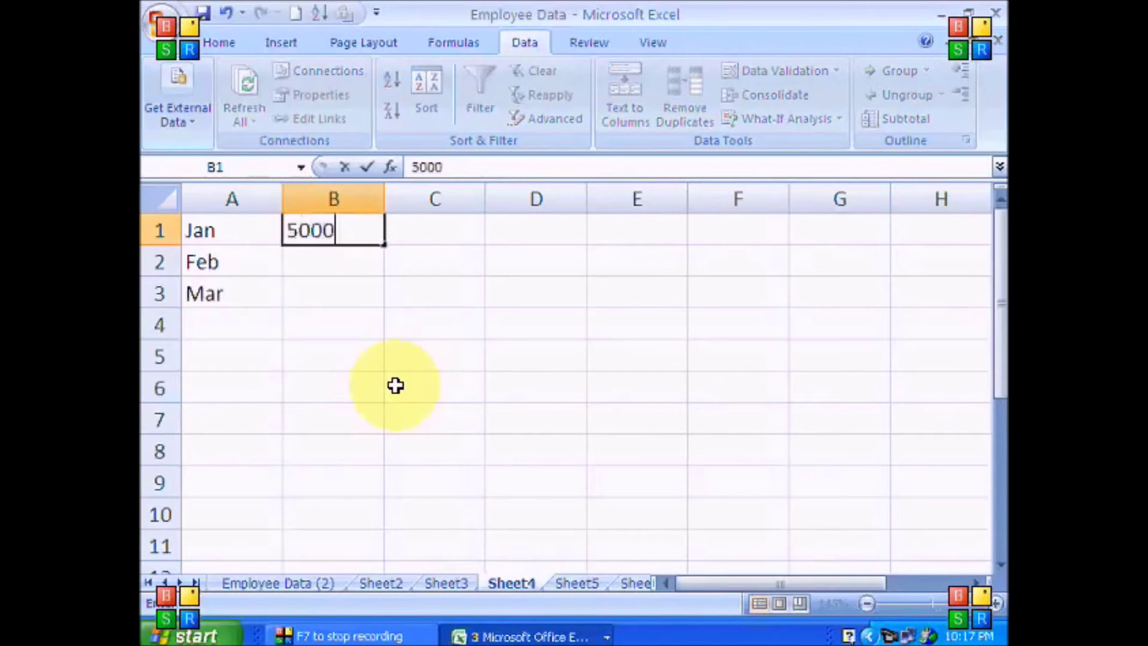
key("Return")
type("6000")
key("Return")
type("4000")
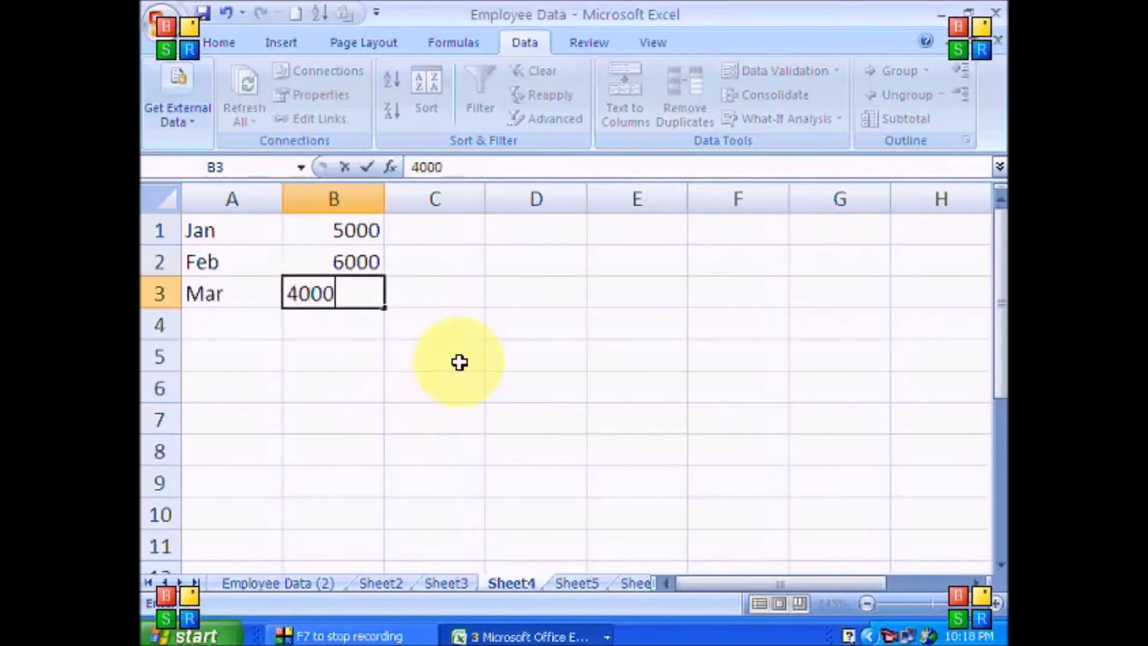
- Total the three monthly values in B4 with AutoSum over B1:B3
key("Up")
key("Up")
key("shift+Down")
key("shift+Down")
key("shift+Down")
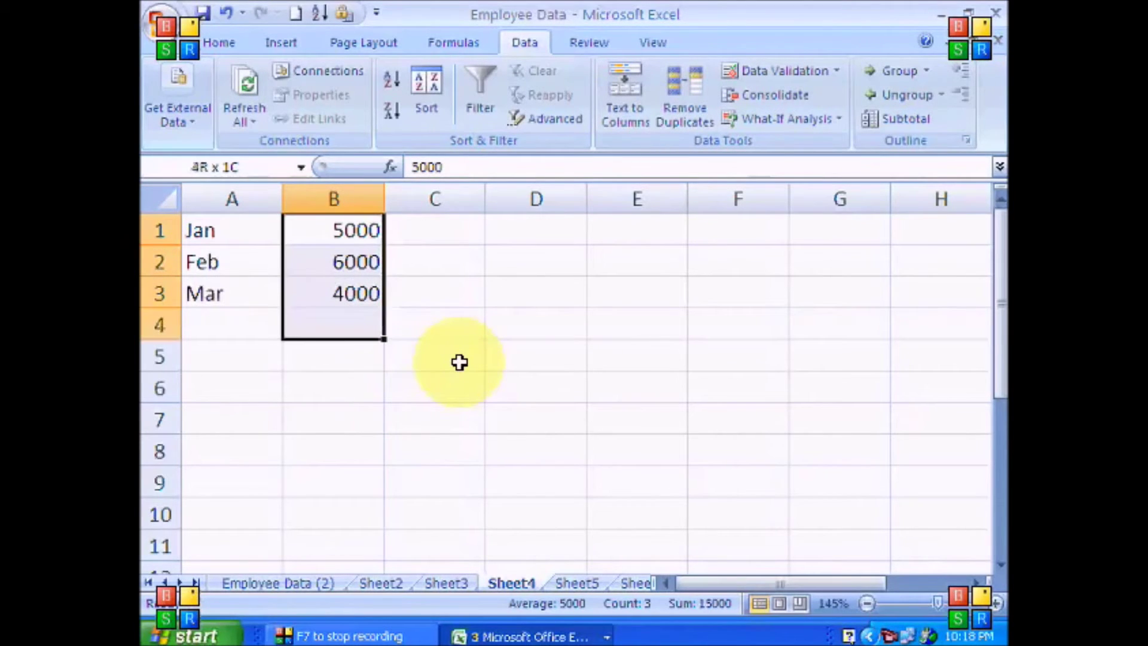
left_click(220, 42)
left_click(885, 74)
left_click(347, 326)
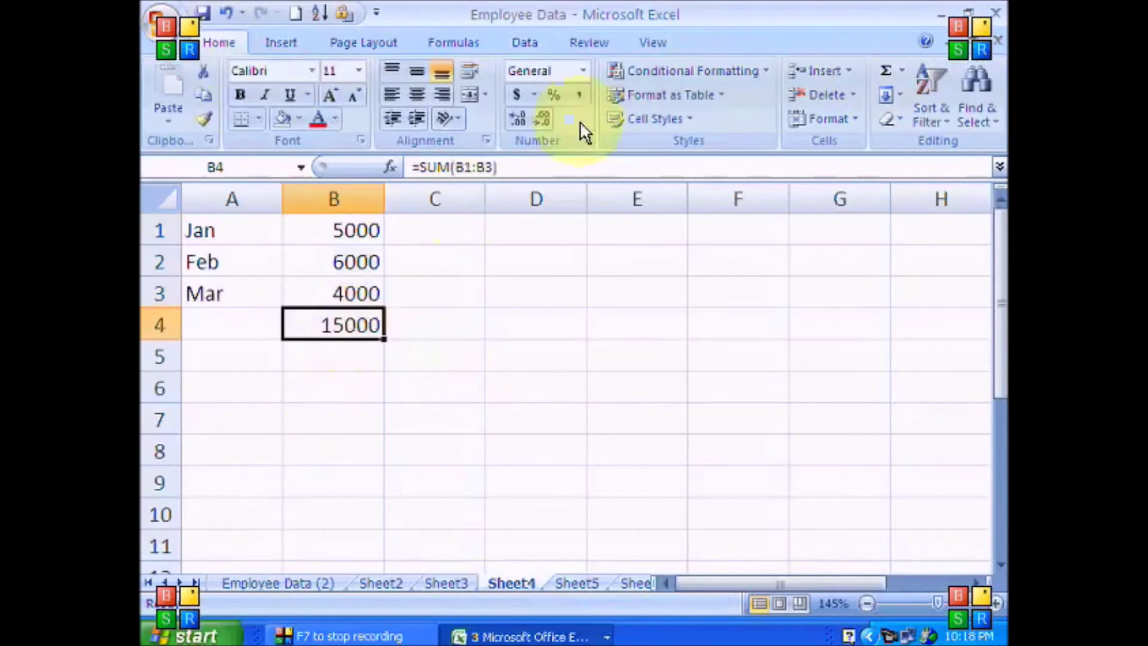
- Add a scenario named Min in the Scenario Manager with B1:B3 as its changing cells
left_click(524, 43)
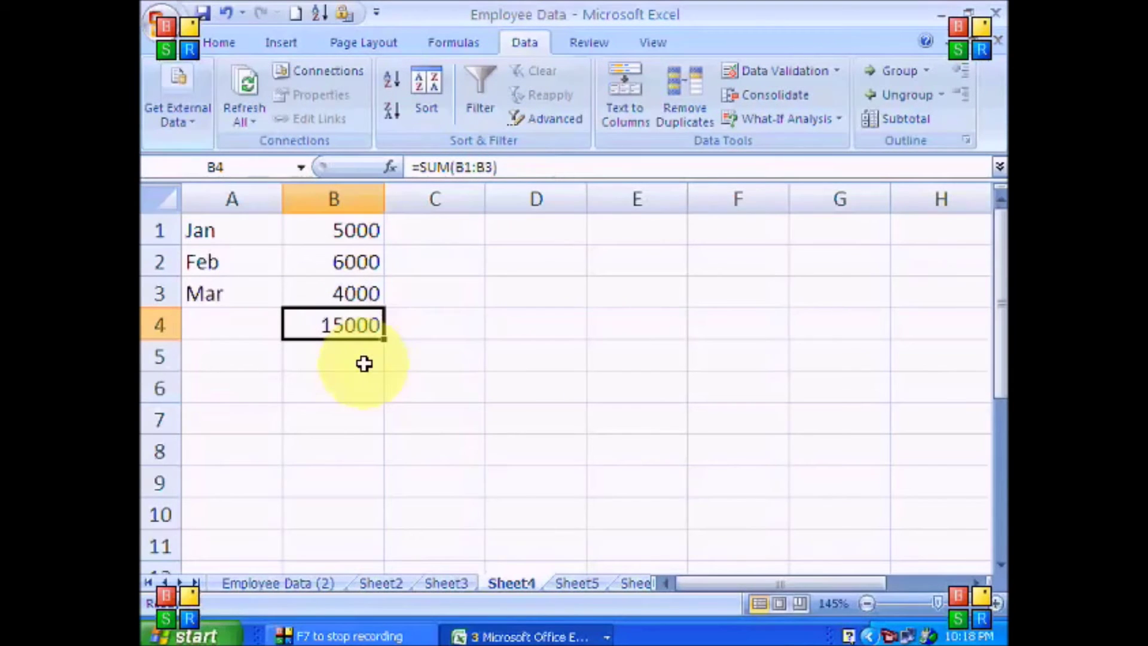
left_click(820, 120)
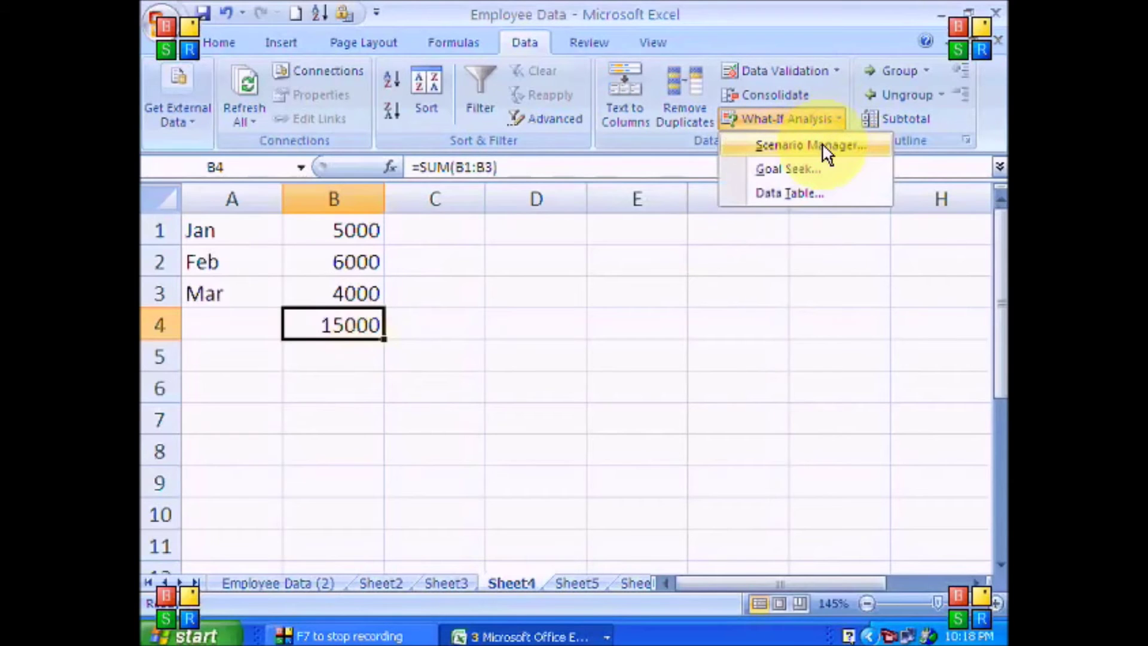
left_click(825, 153)
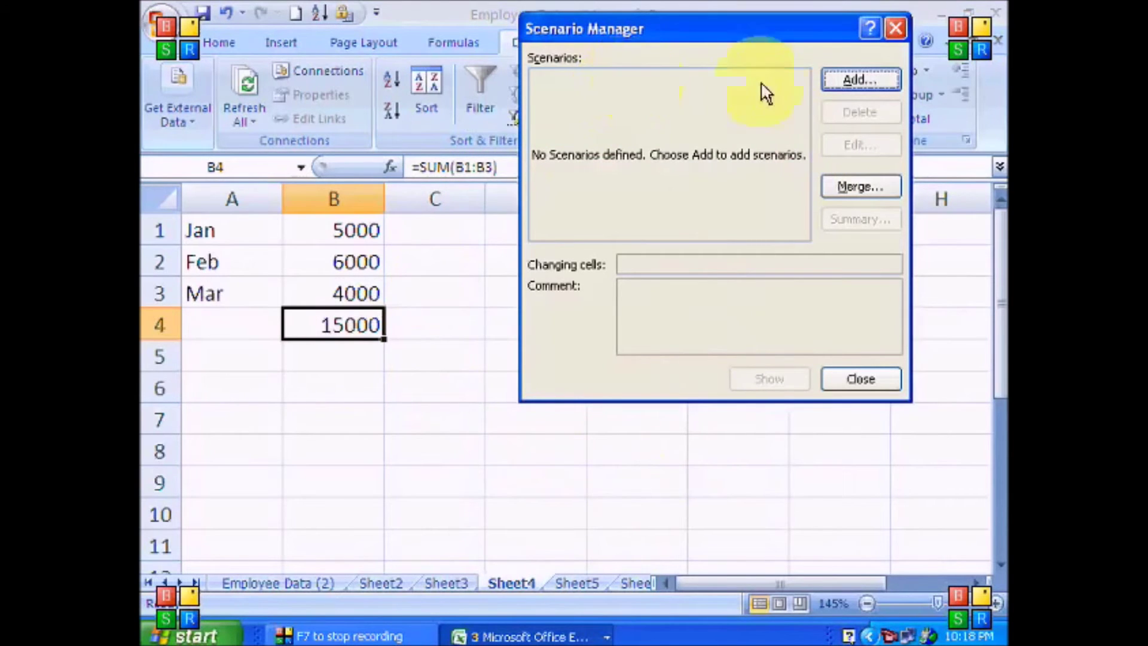
left_click(859, 80)
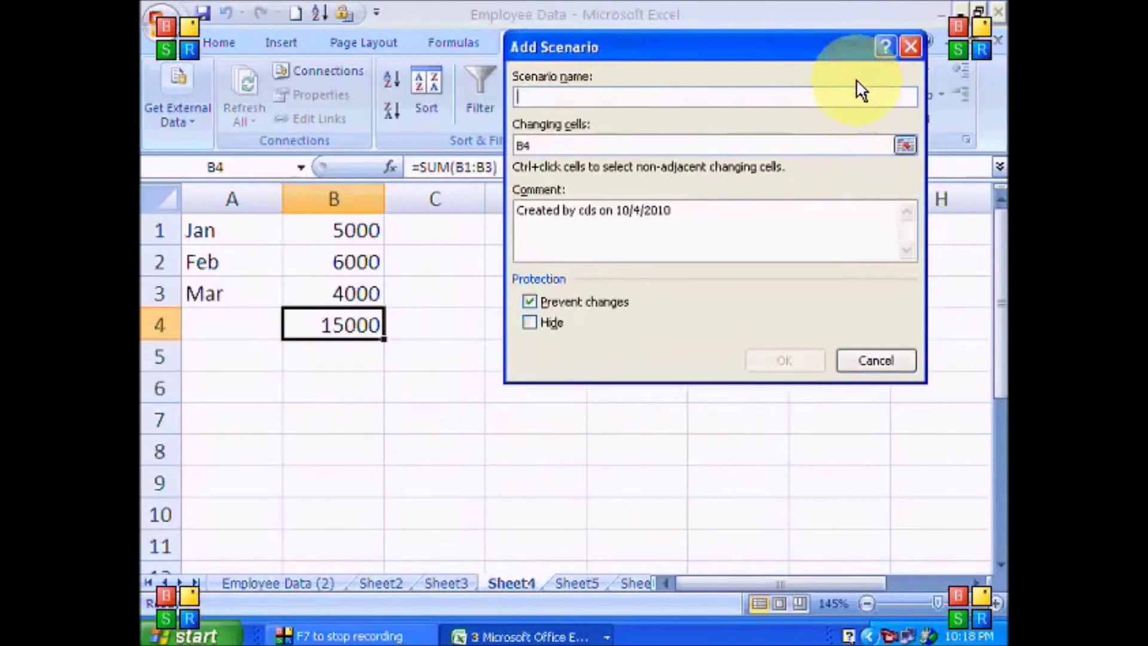
type("Min")
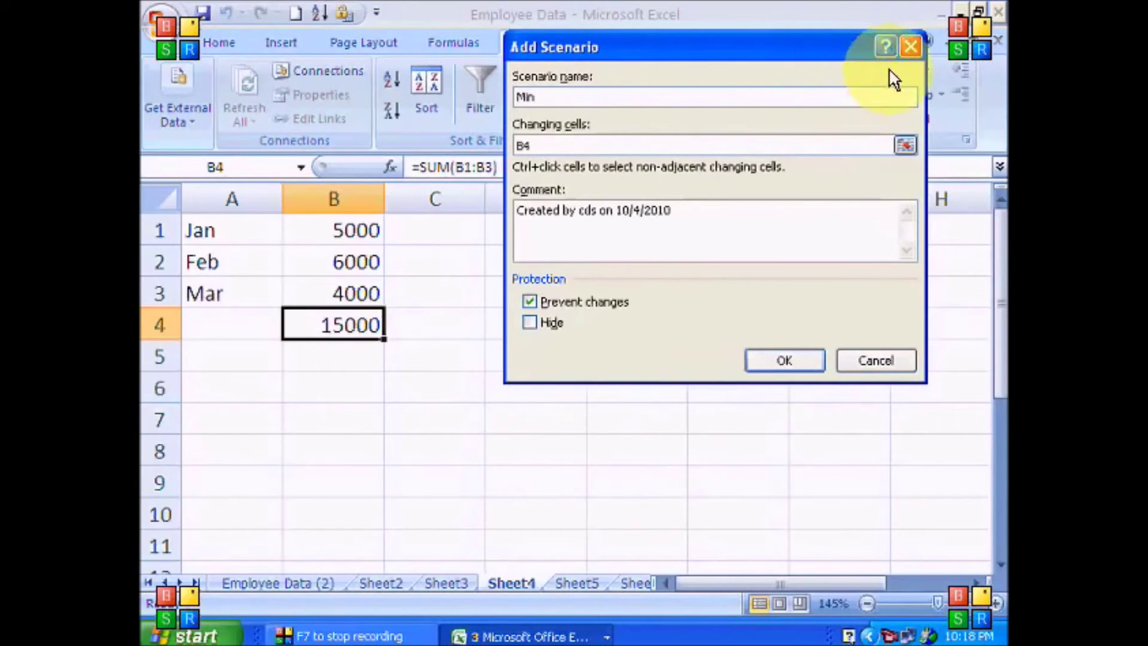
left_click(563, 144)
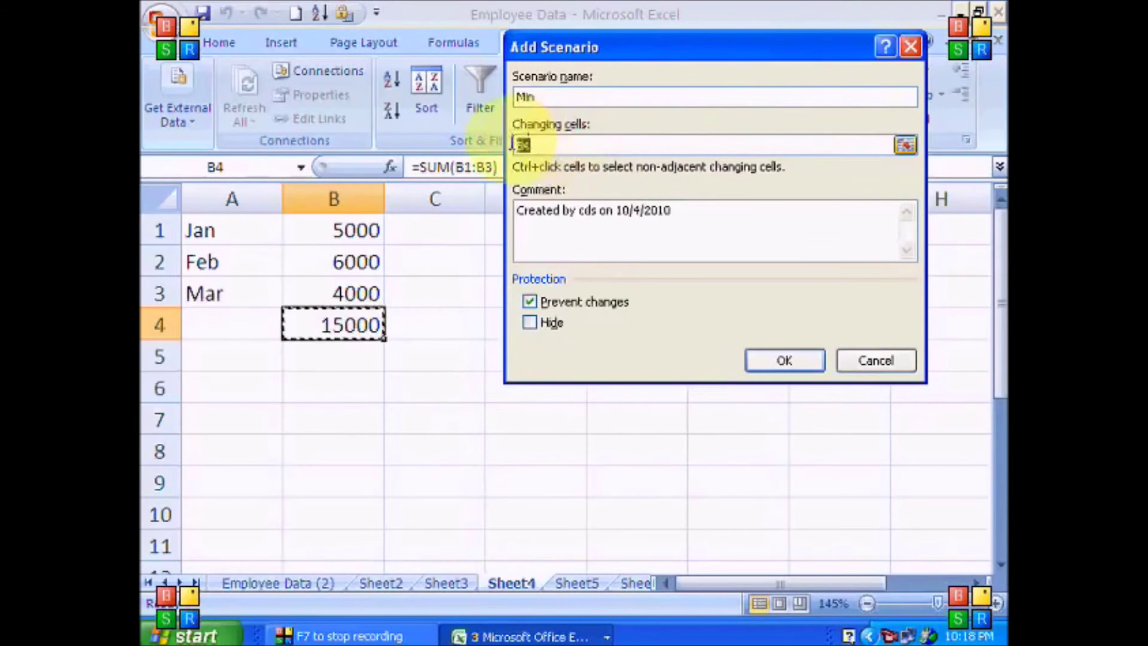
left_click_drag(361, 233, 346, 289)
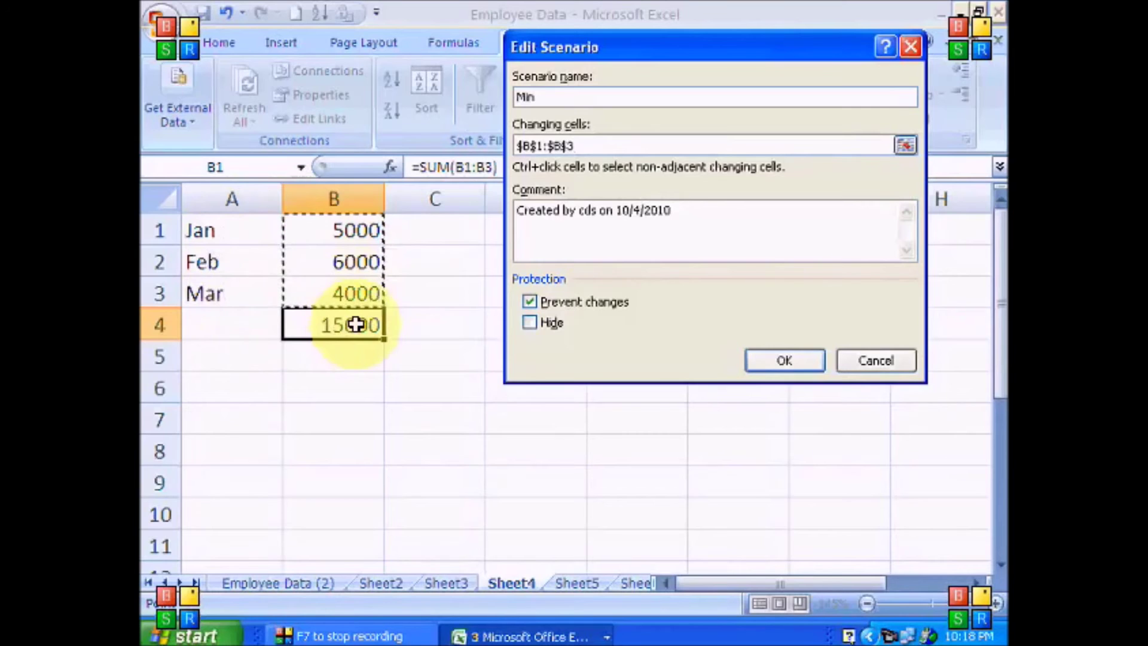
left_click(774, 359)
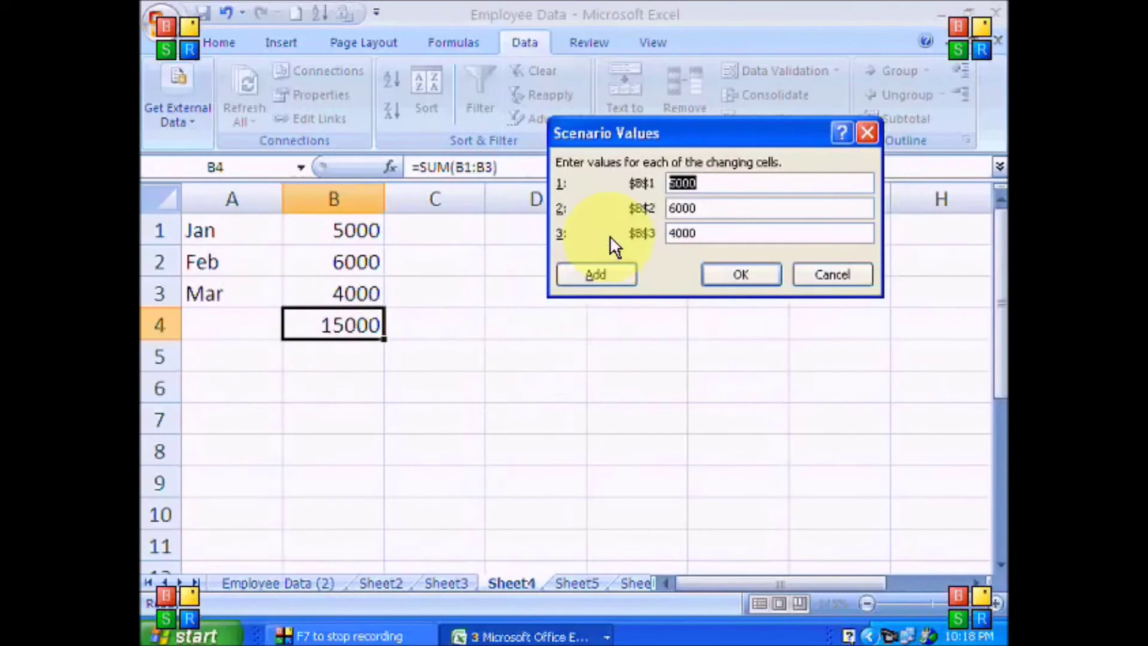
- Set the Min scenario values to 4000, 5000 and 3000 and start adding another scenario
type("4000")
key("Tab")
type("6")
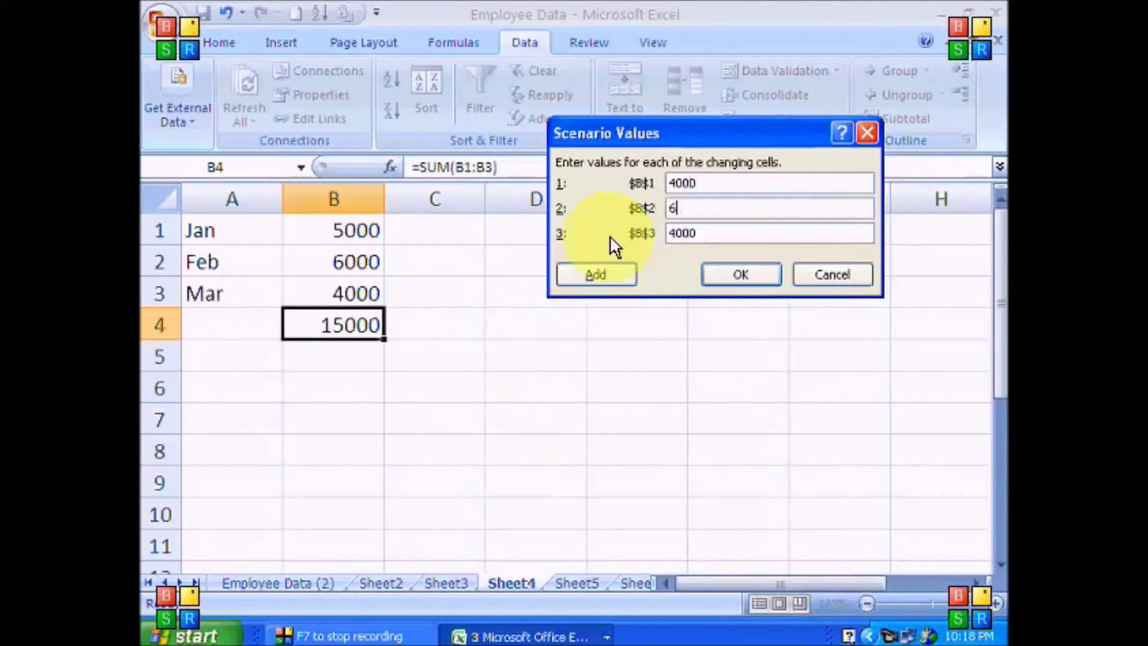
type("5000")
key("Tab")
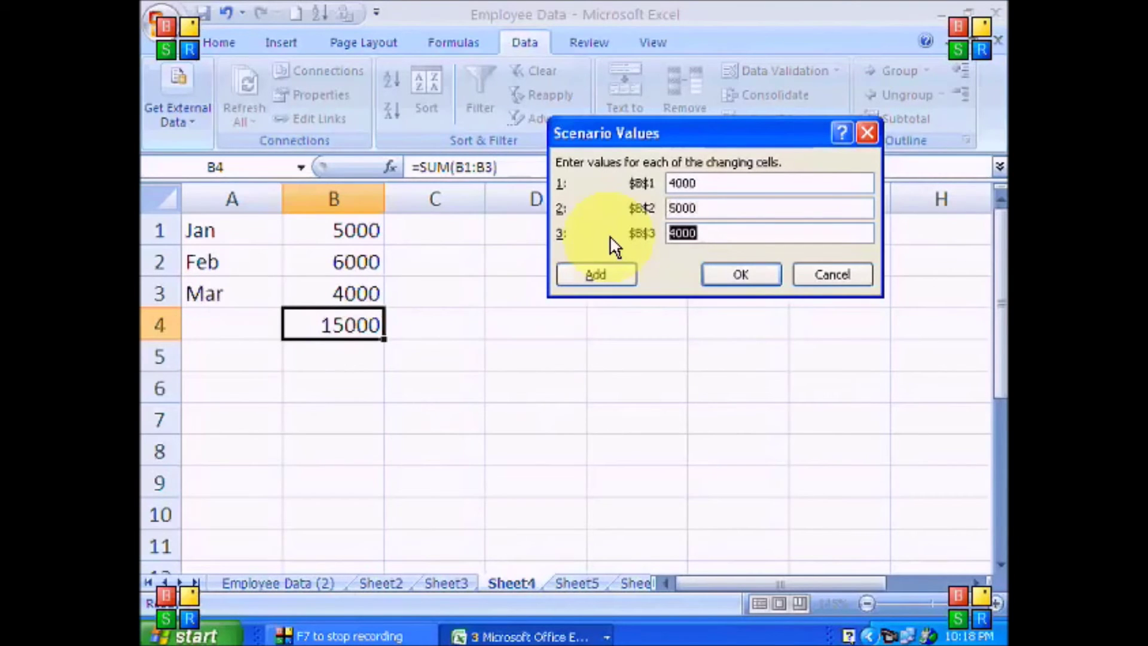
type("3000")
left_click(628, 276)
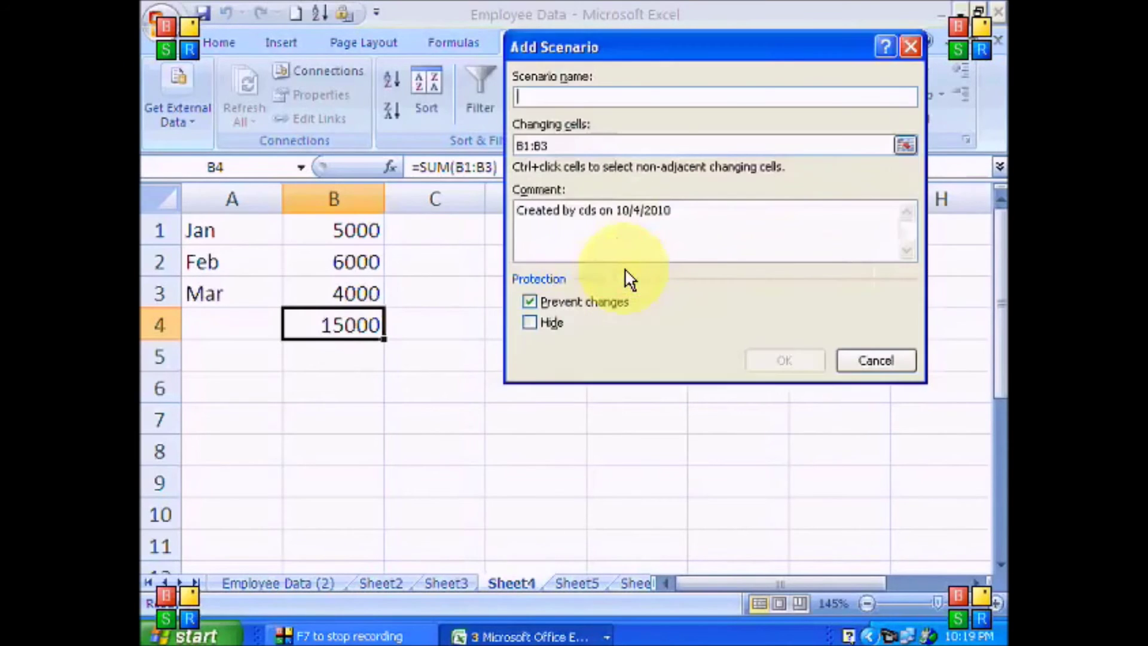
- Define a second scenario named Max on cells B1:B3 with the values 6000, 7000 and 5000
type("Max")
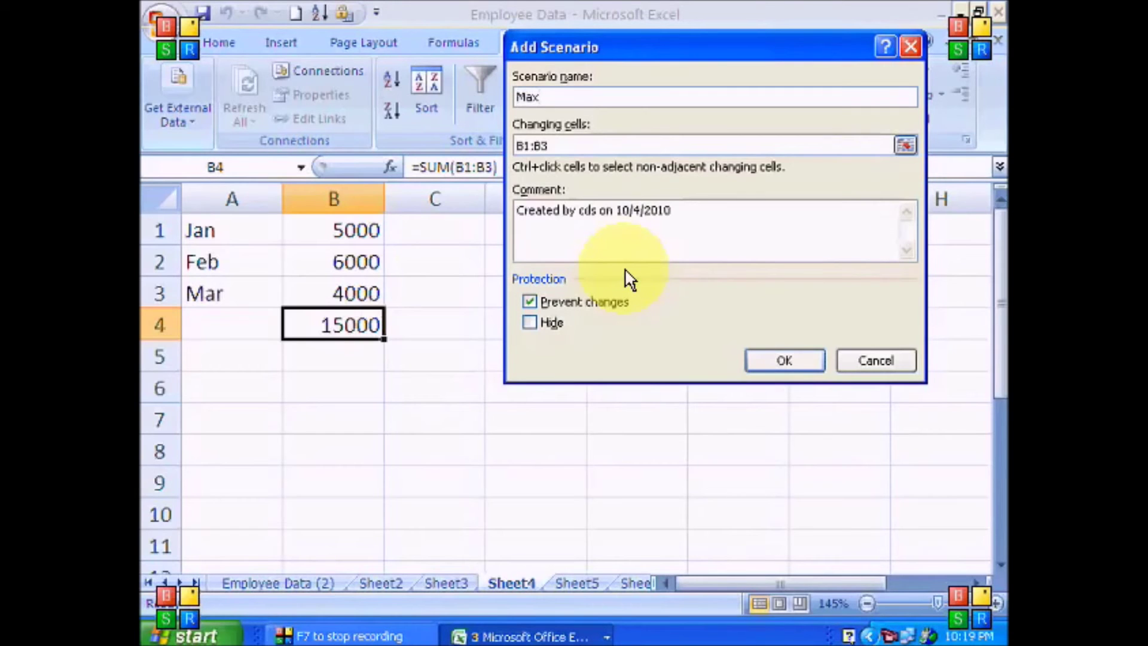
left_click(580, 146)
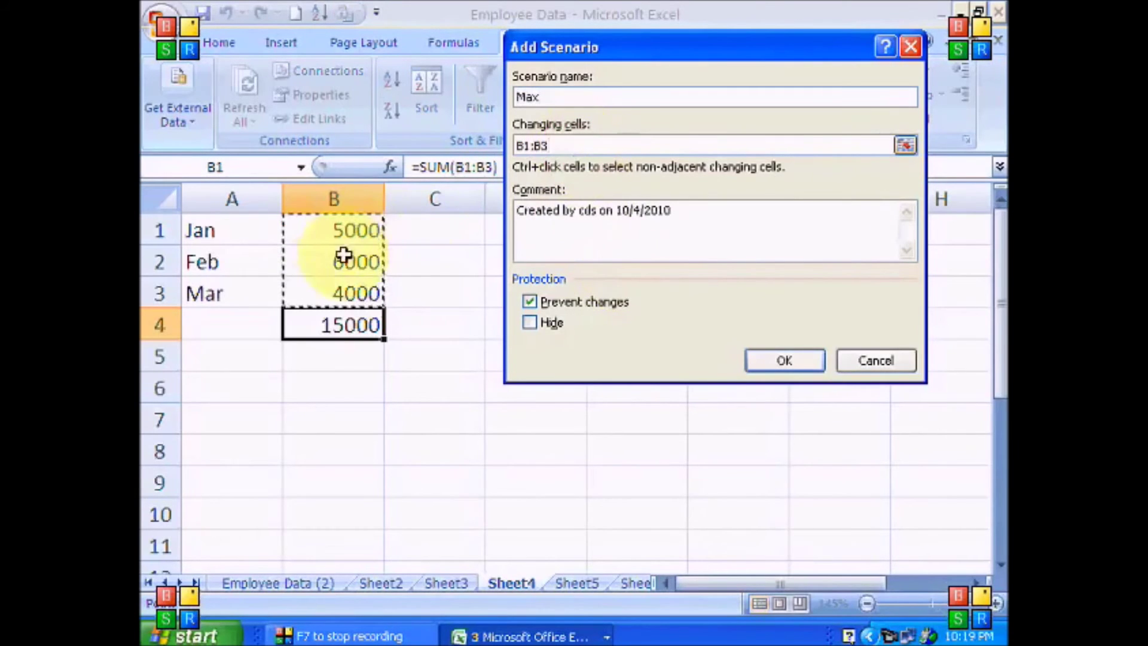
left_click(757, 361)
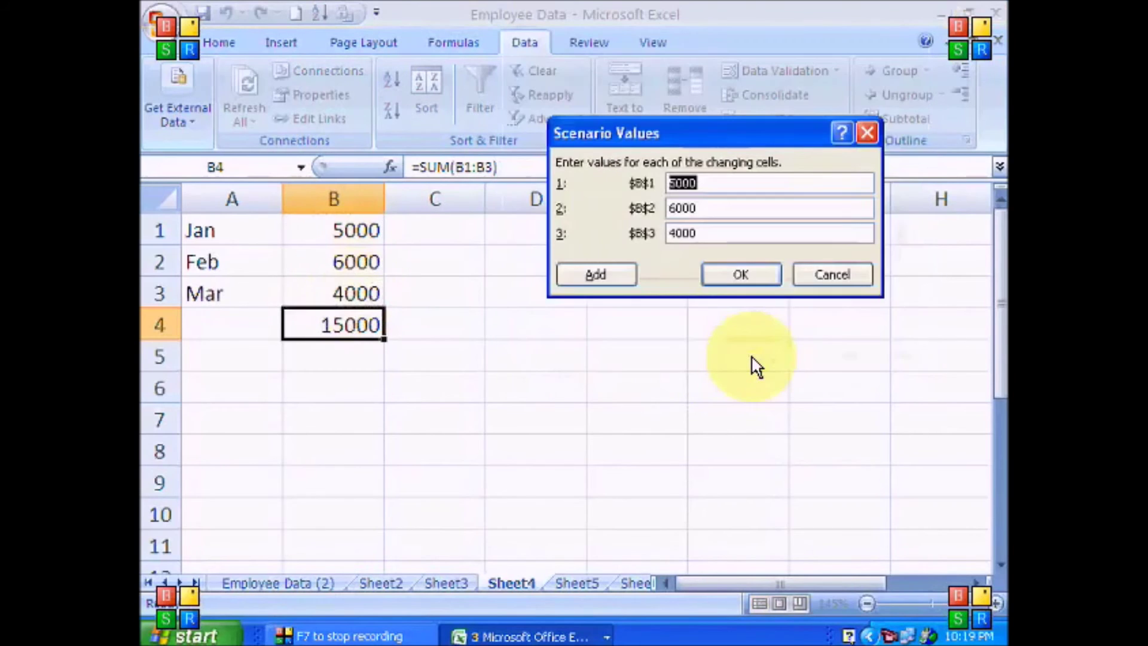
type("6000")
key("Tab")
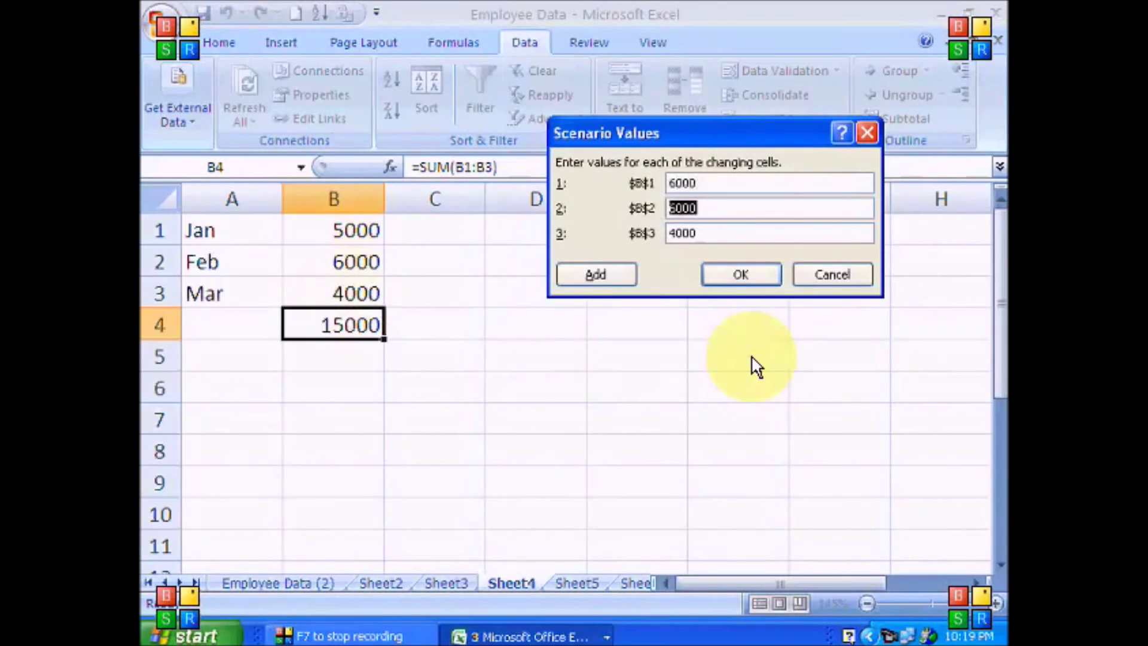
type("7000")
key("Tab")
type("5000")
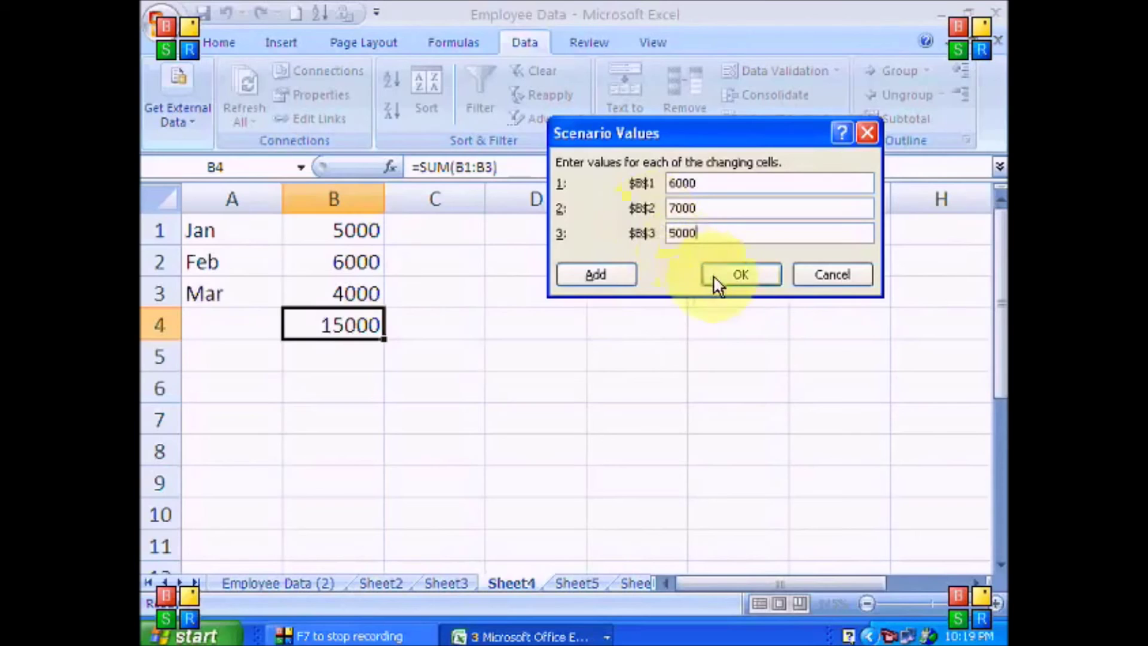
left_click(723, 287)
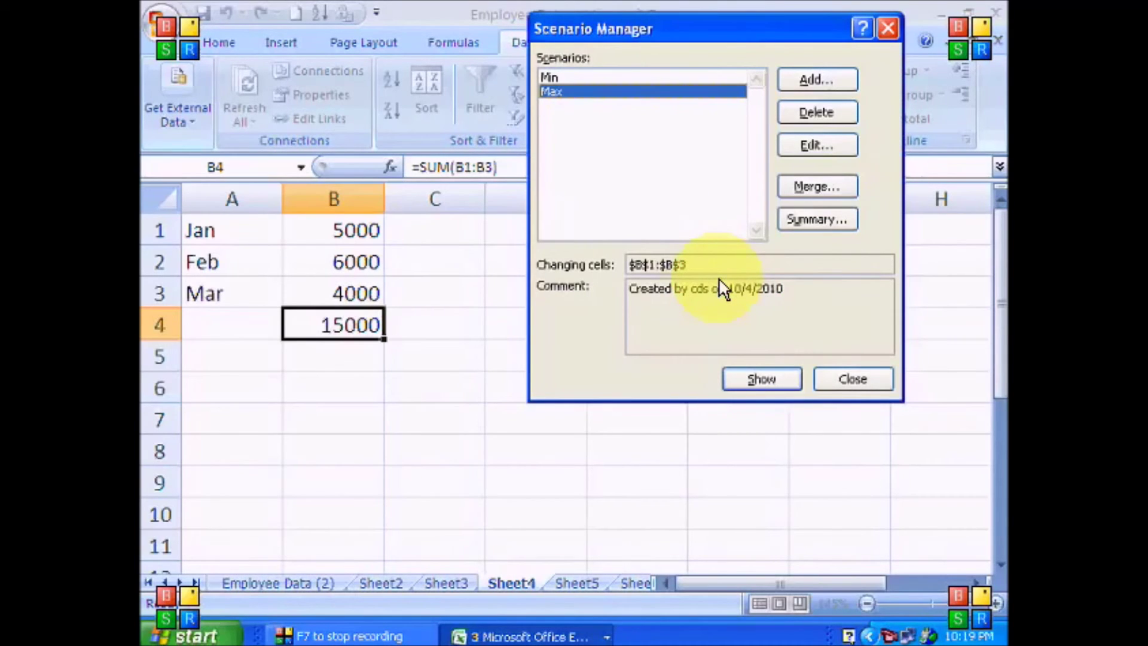
- Generate a Scenario summary report with B4 as the result cell
left_click(801, 220)
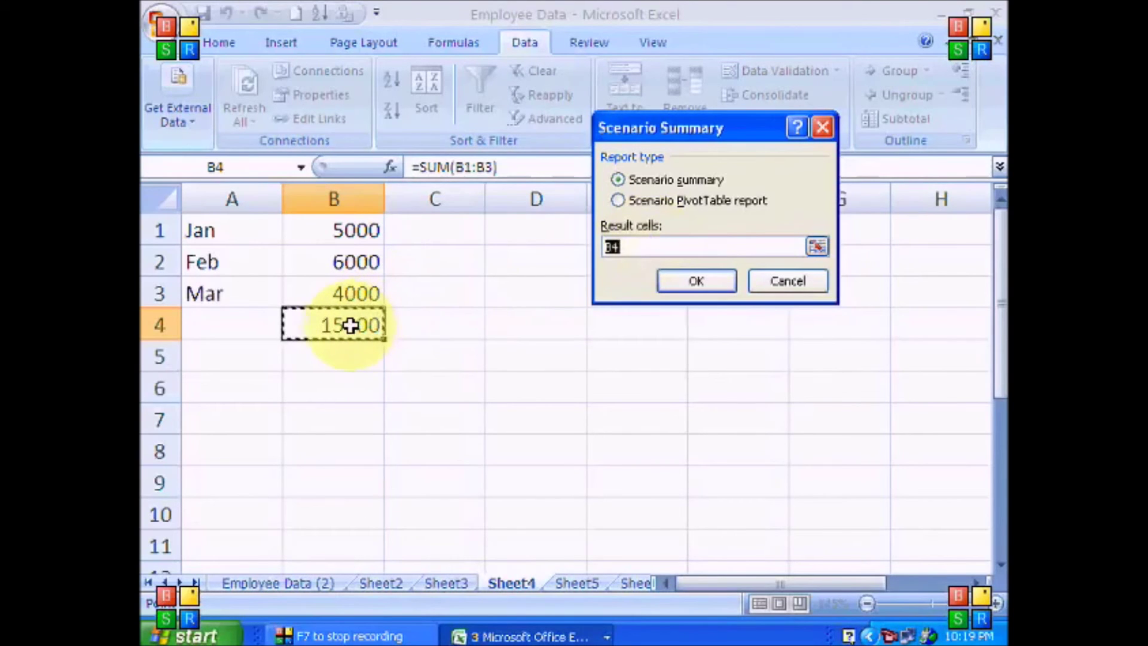
left_click(693, 281)
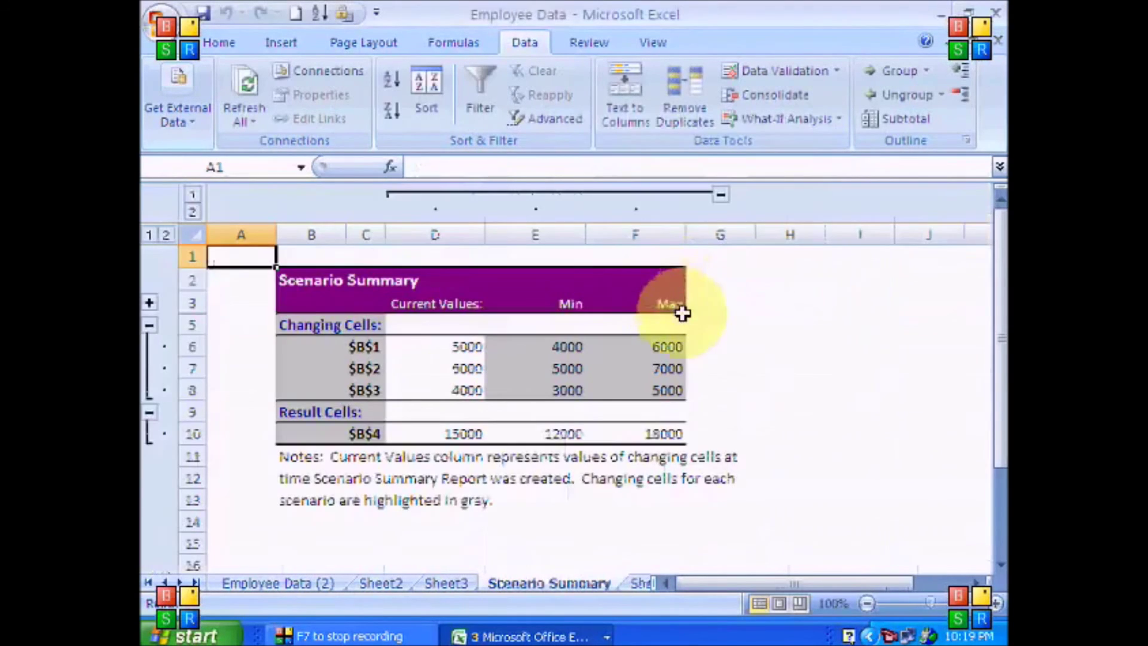
- Compare the Current Values, Min and Max columns of the Scenario Summary, from their headings down to the result cell
scroll(848, 383, "up", 2)
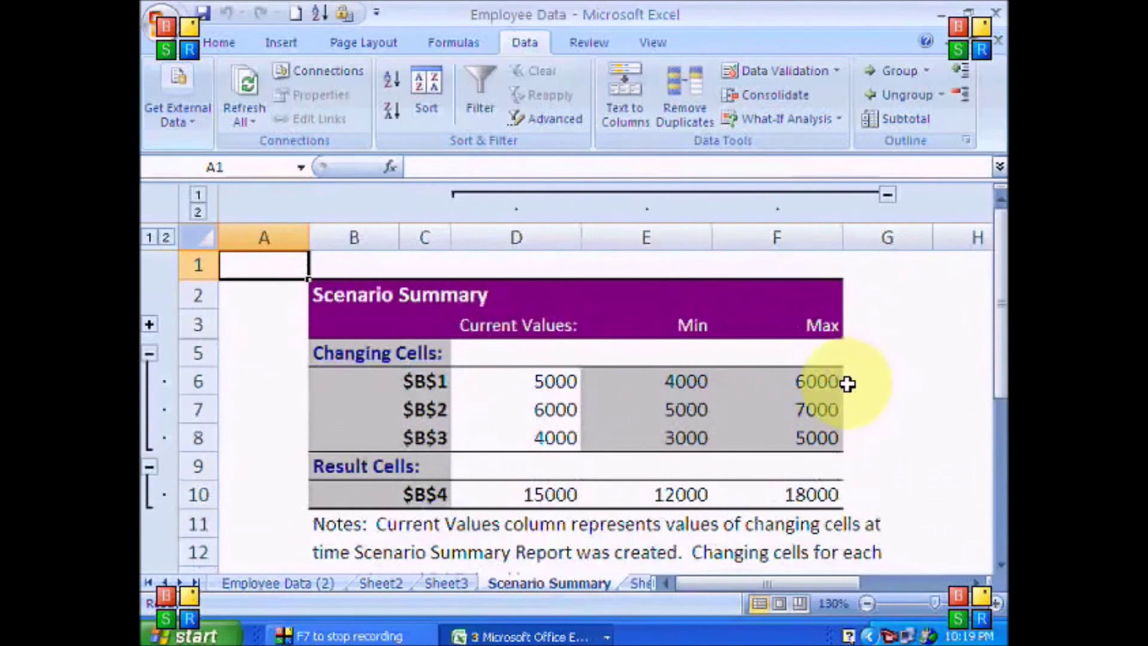
scroll(848, 383, "down", 1)
scroll(847, 383, "up", 1)
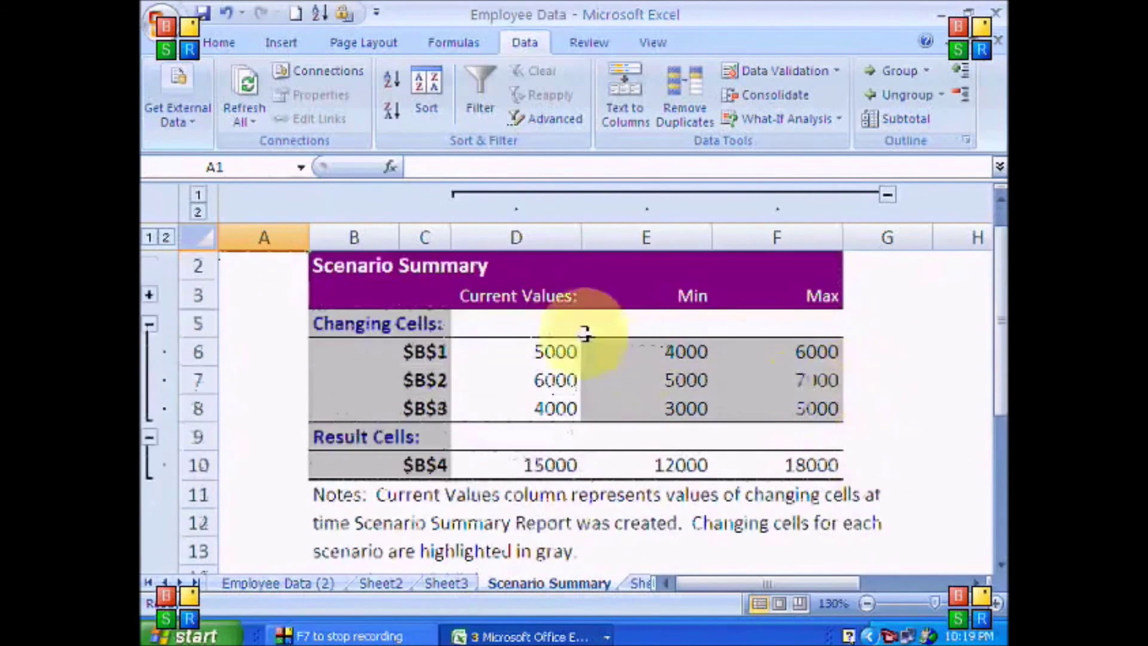
left_click_drag(523, 294, 546, 464)
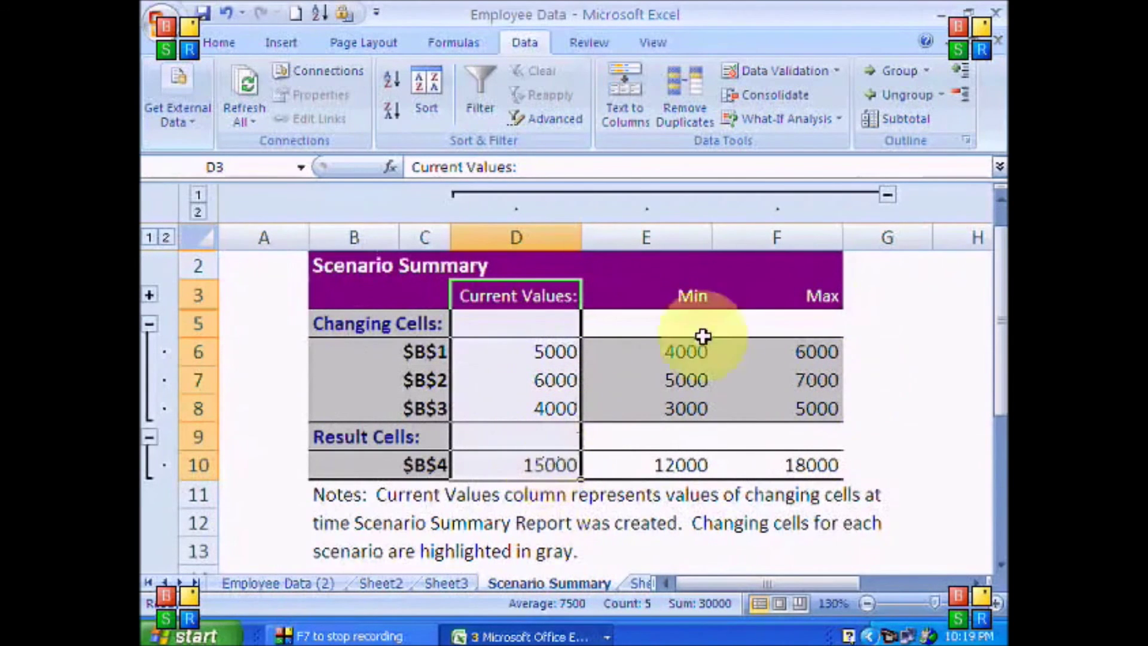
left_click_drag(691, 292, 699, 465)
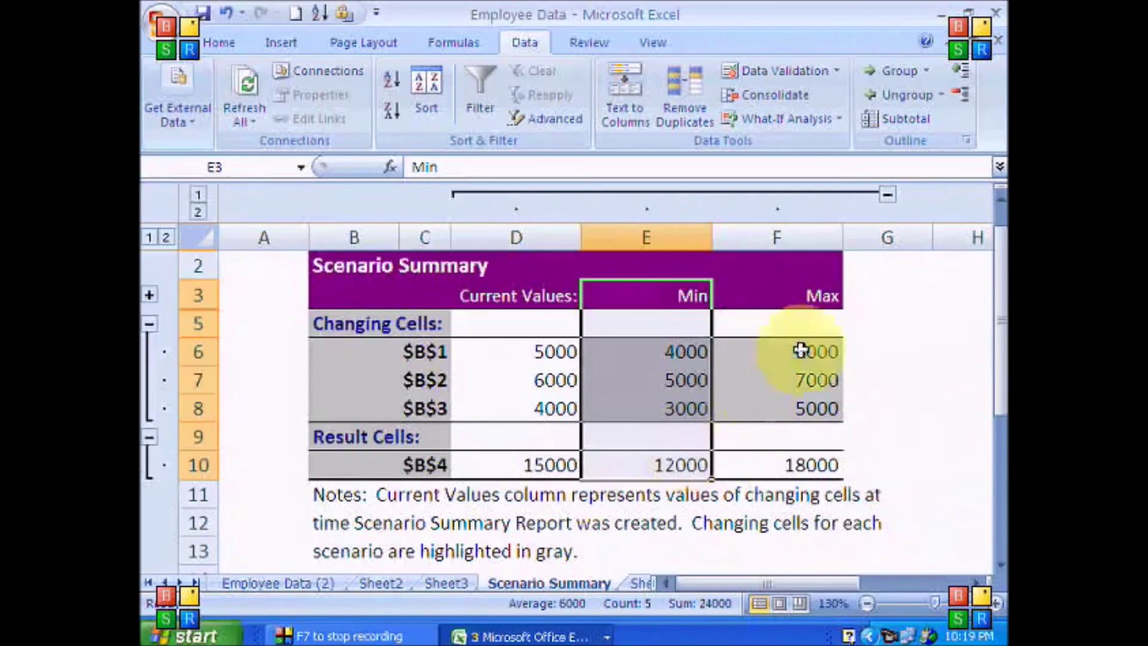
left_click_drag(820, 294, 827, 468)
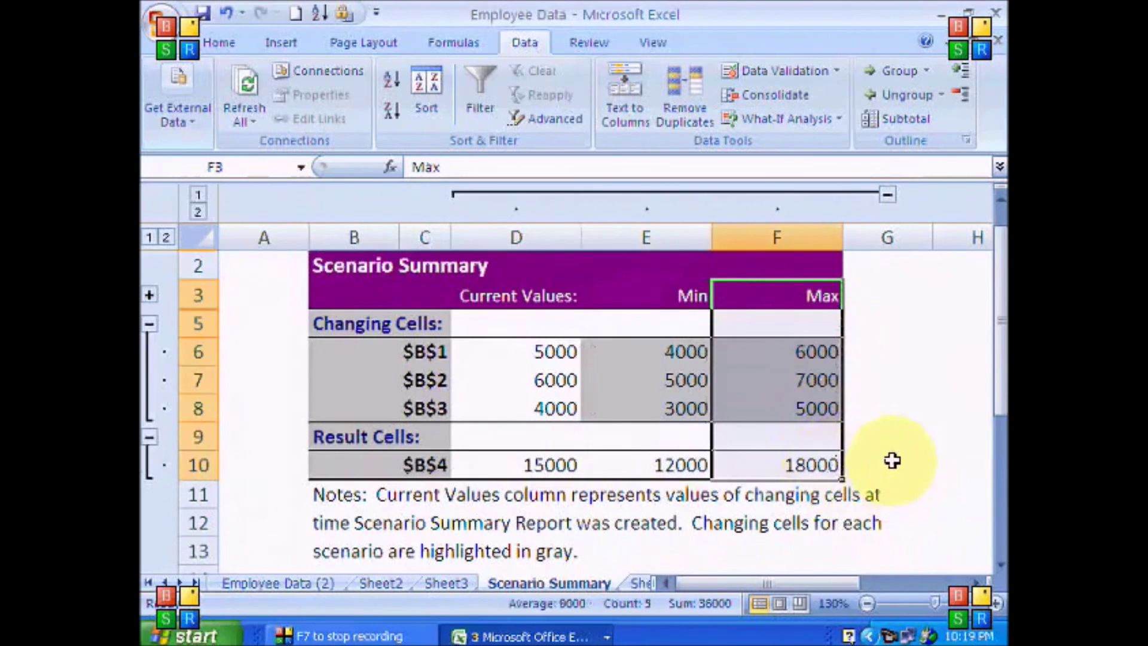